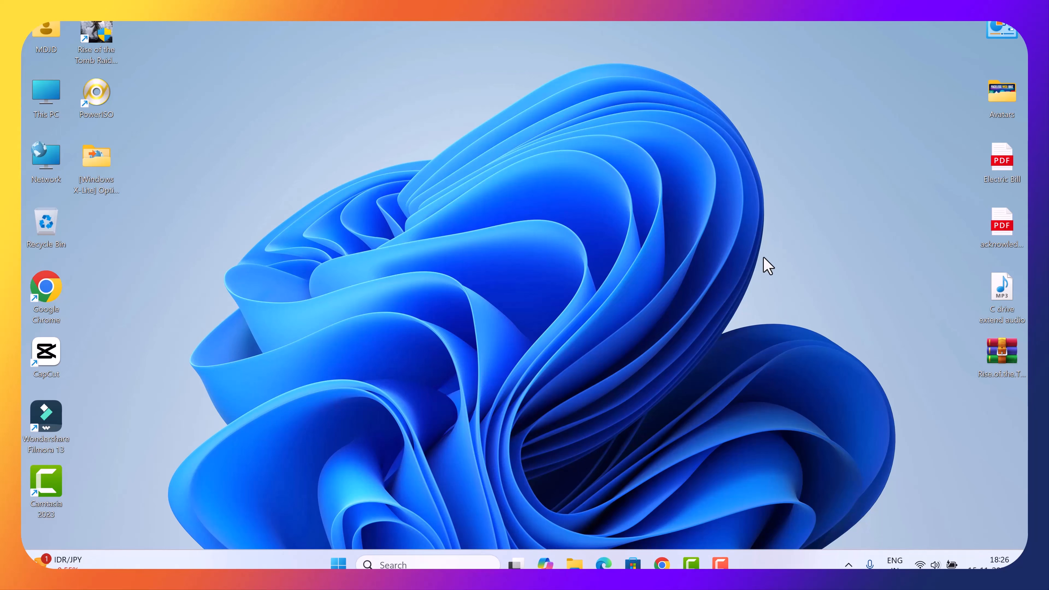
Open Google Chrome and search Google for "virtualbox".
click(662, 564)
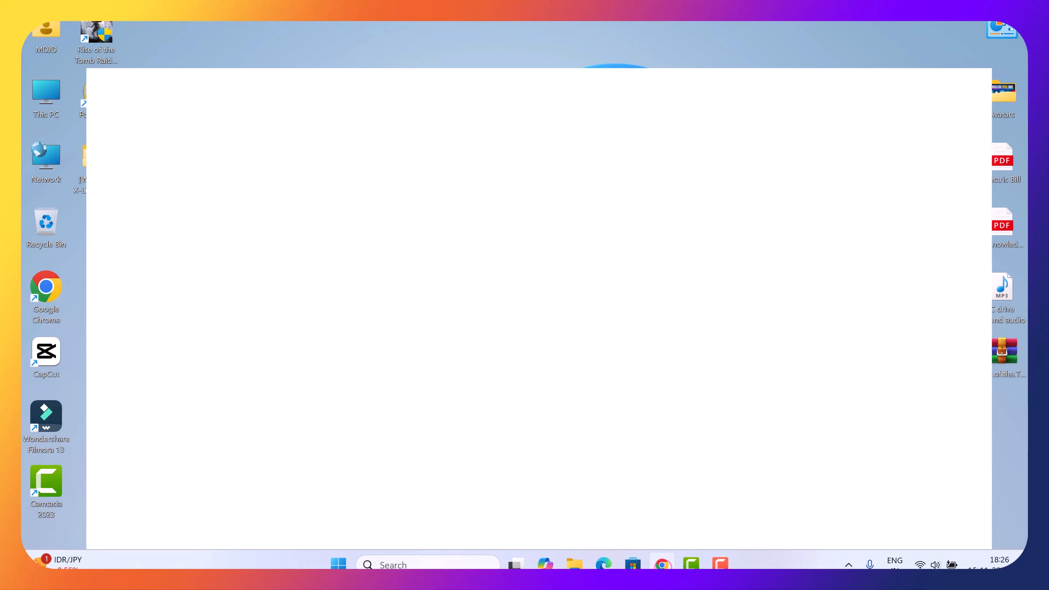
click(397, 253)
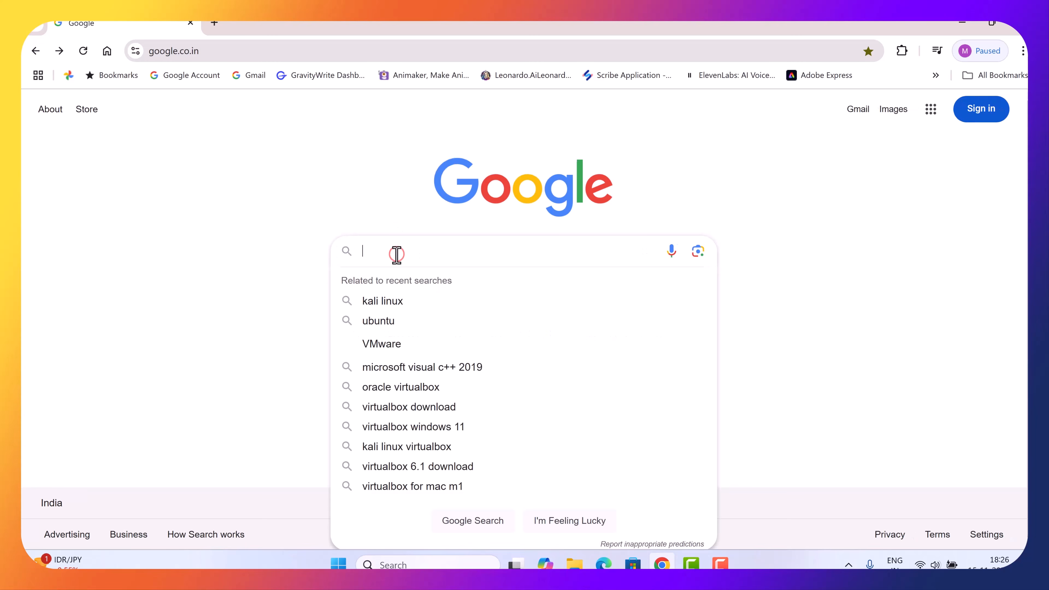
text(v)
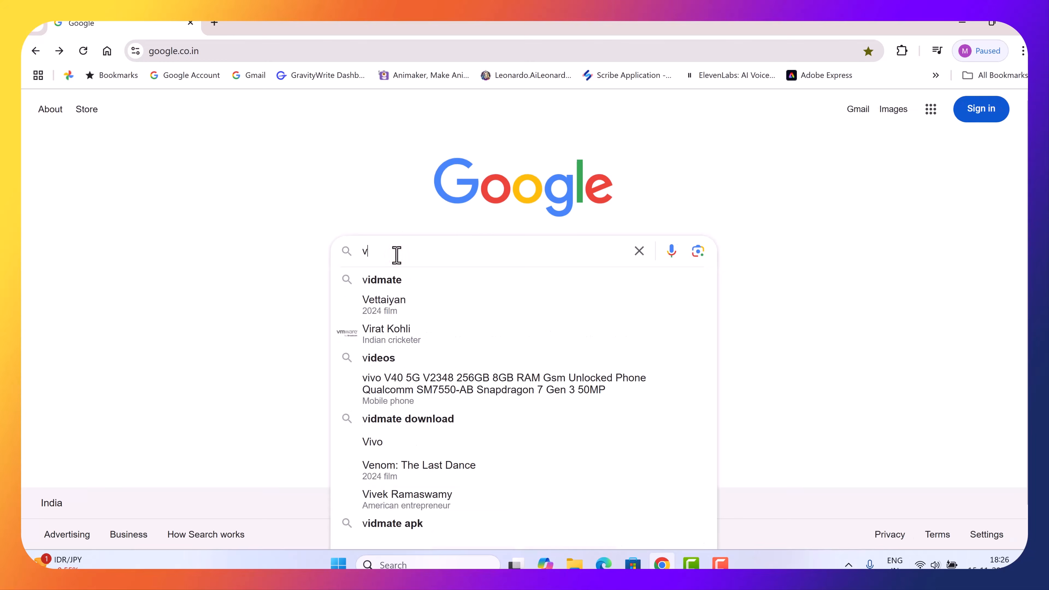
text(irtu)
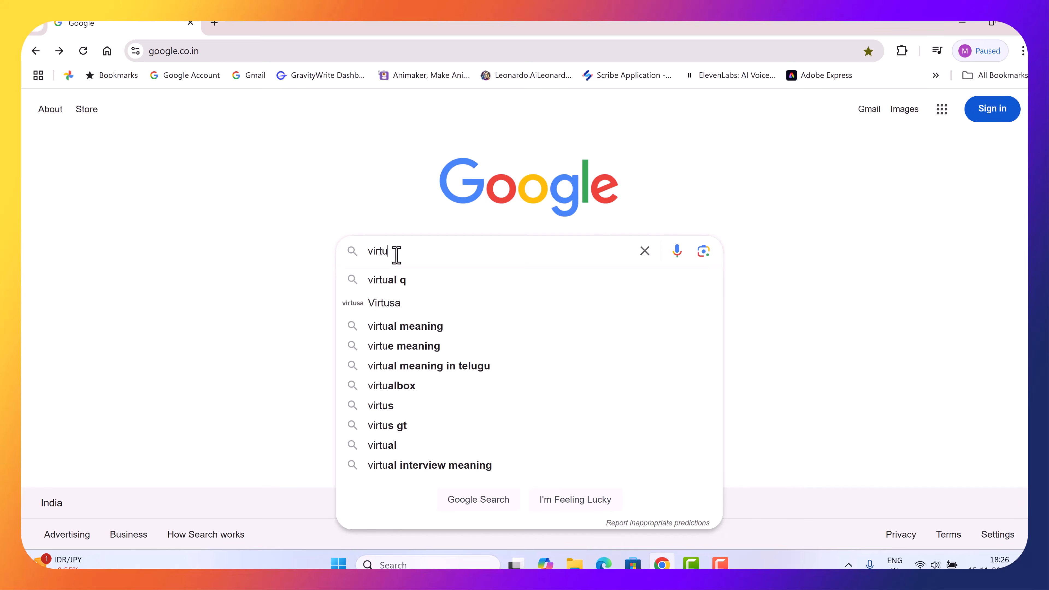
text(alb)
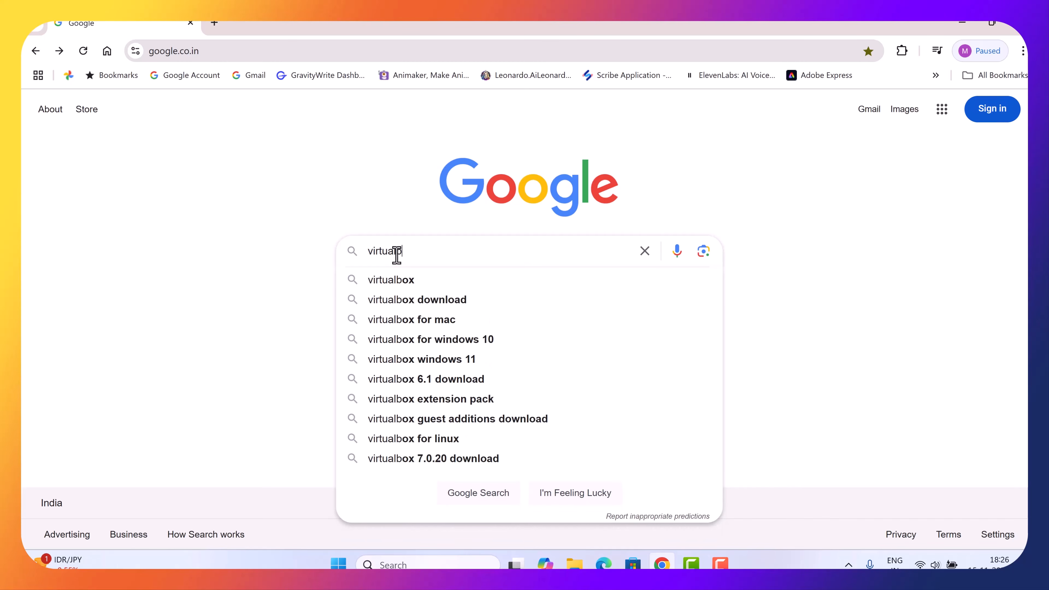
text(ox)
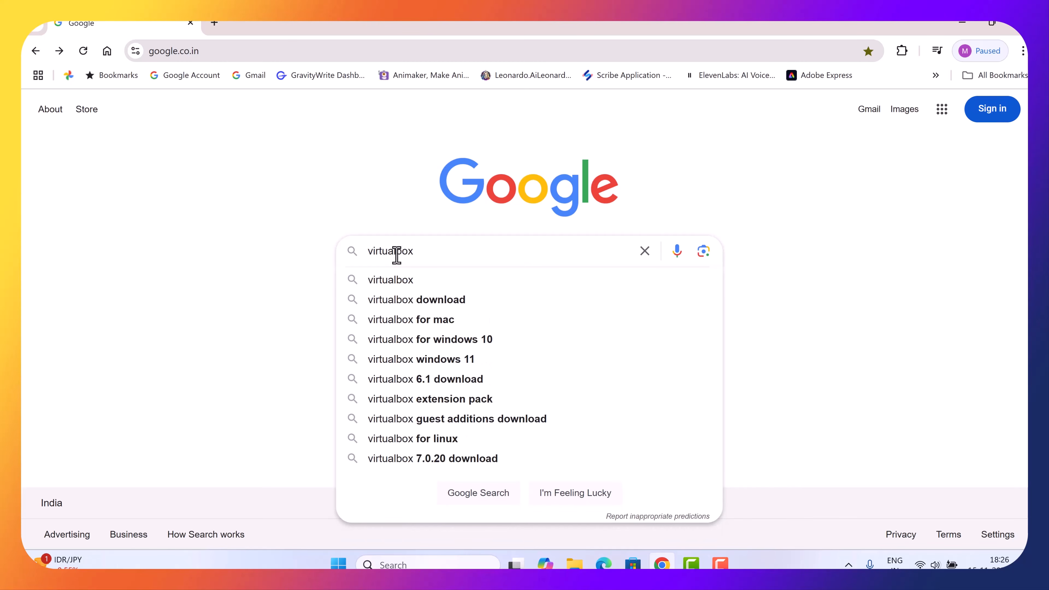
click(418, 281)
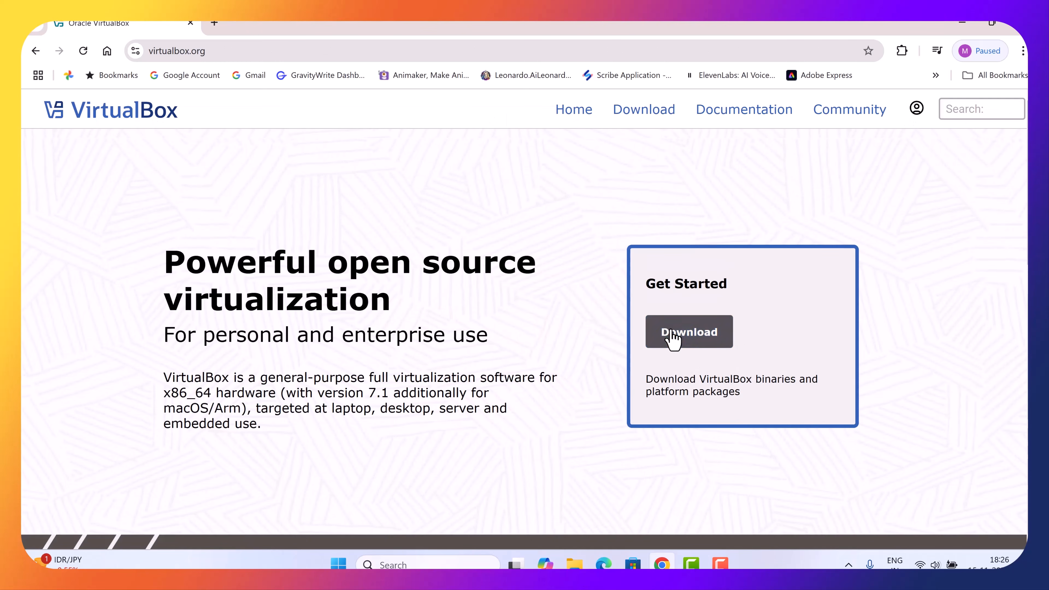
Download the VirtualBox 7.1.4 Windows hosts package to the Downloads folder and check its download progress.
click(690, 332)
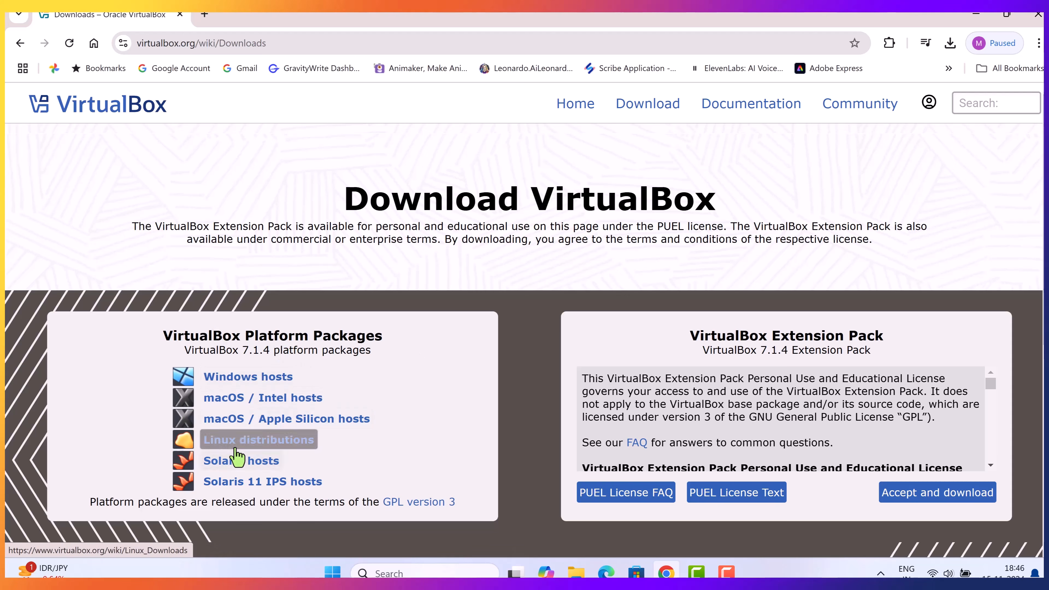
click(265, 377)
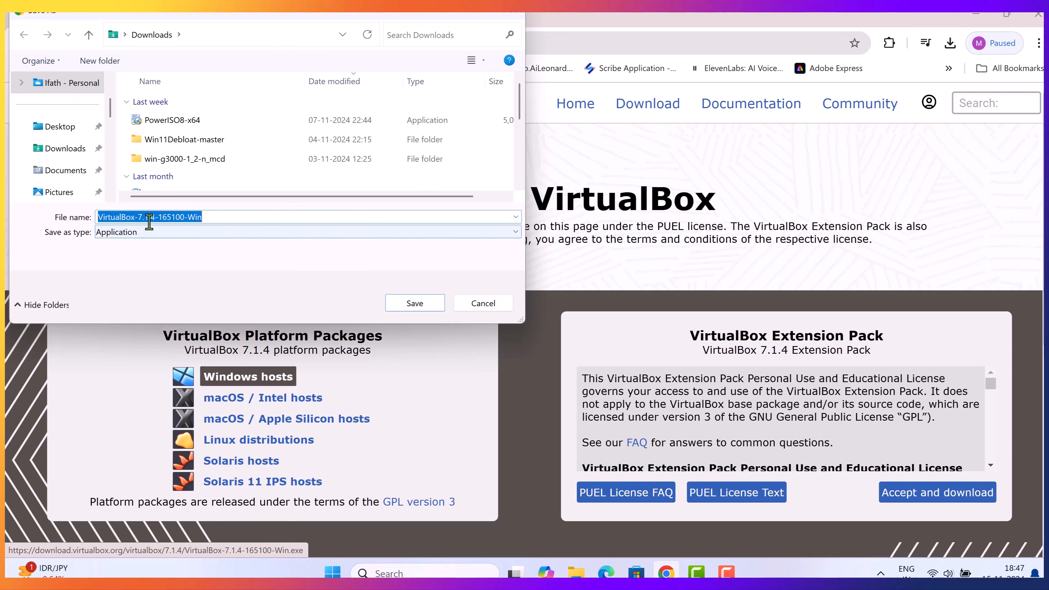
click(421, 307)
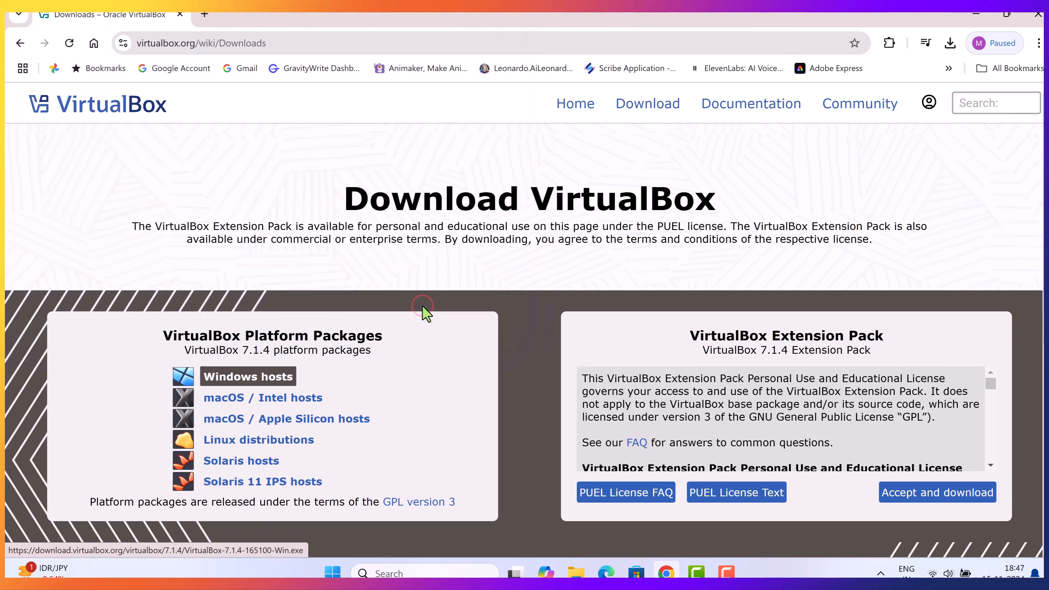
click(951, 43)
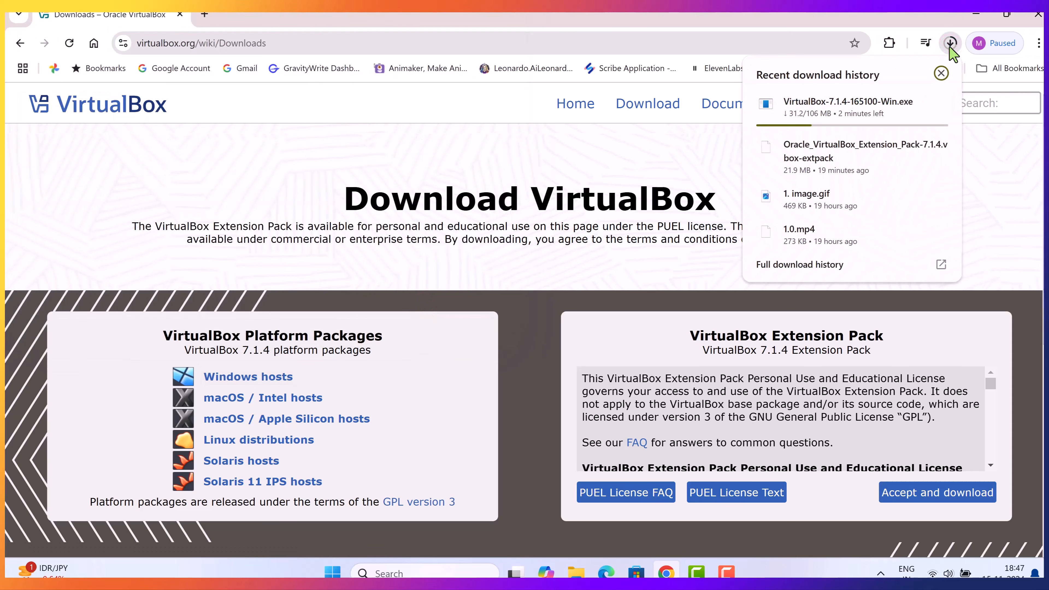
click(705, 146)
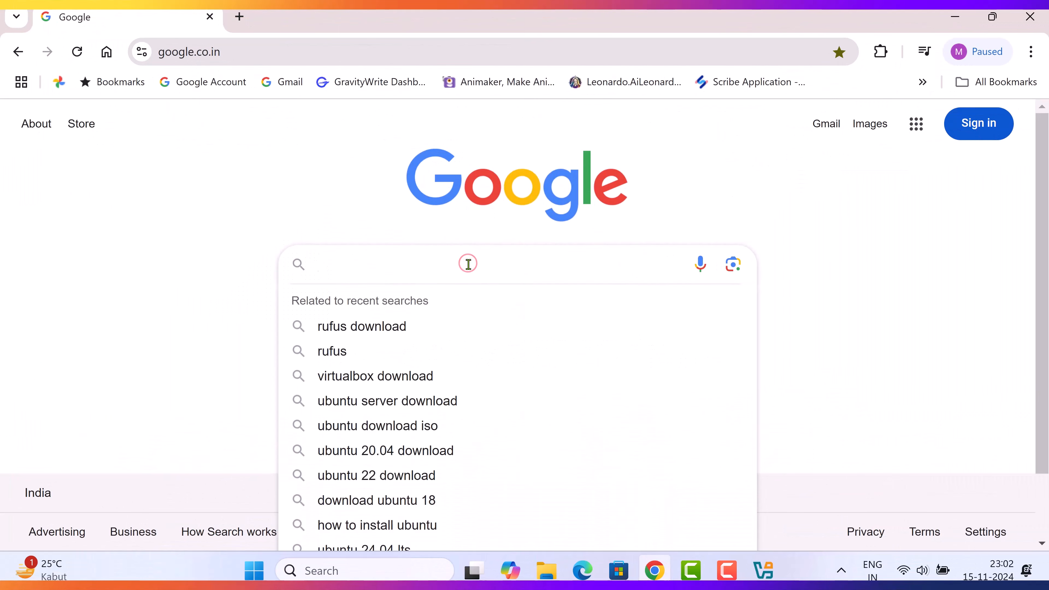
Find the Ubuntu Desktop download page through Google and review the system requirements for Ubuntu 24.04.1 LTS.
text(u)
click(408, 304)
click(239, 285)
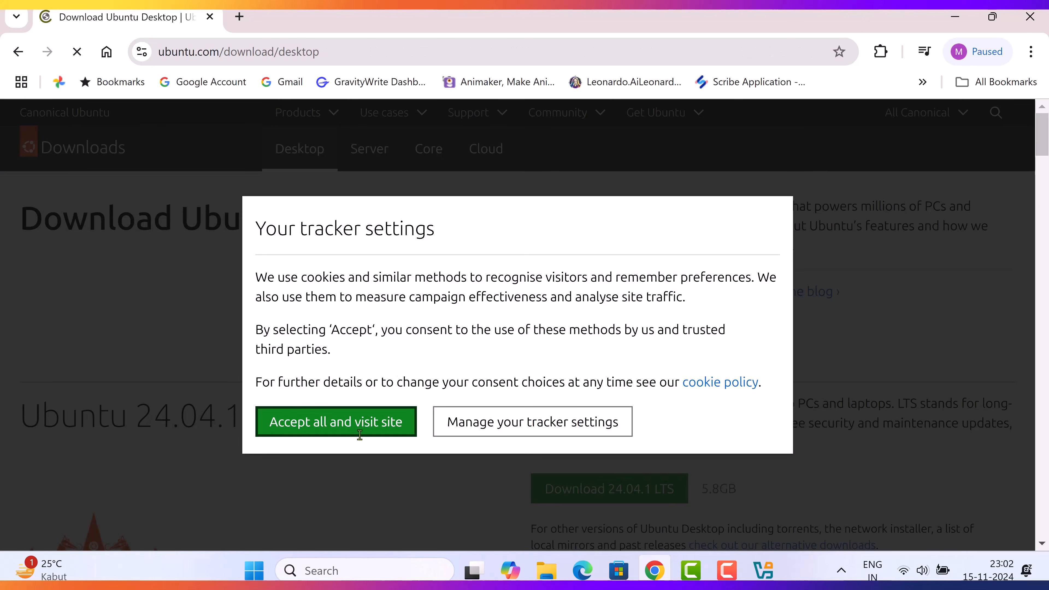
click(359, 433)
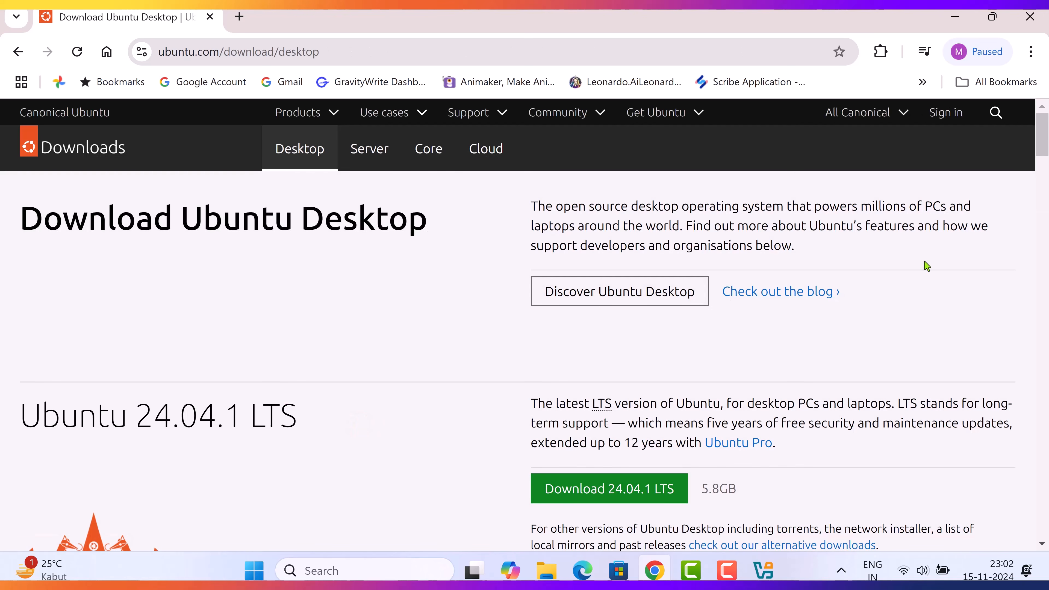
scroll(927, 266, down, 3)
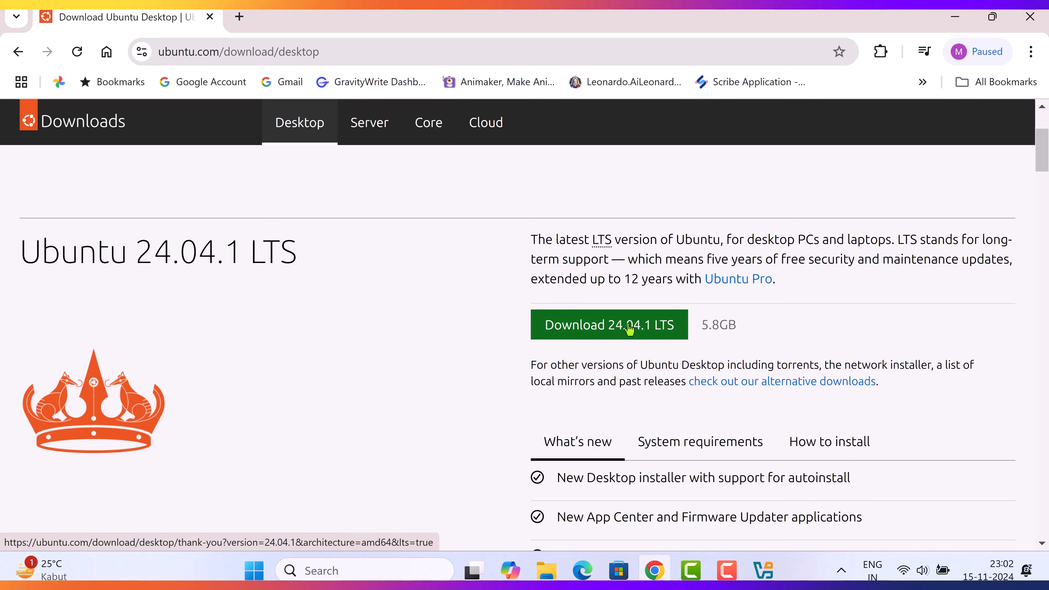
scroll(740, 359, down, 2)
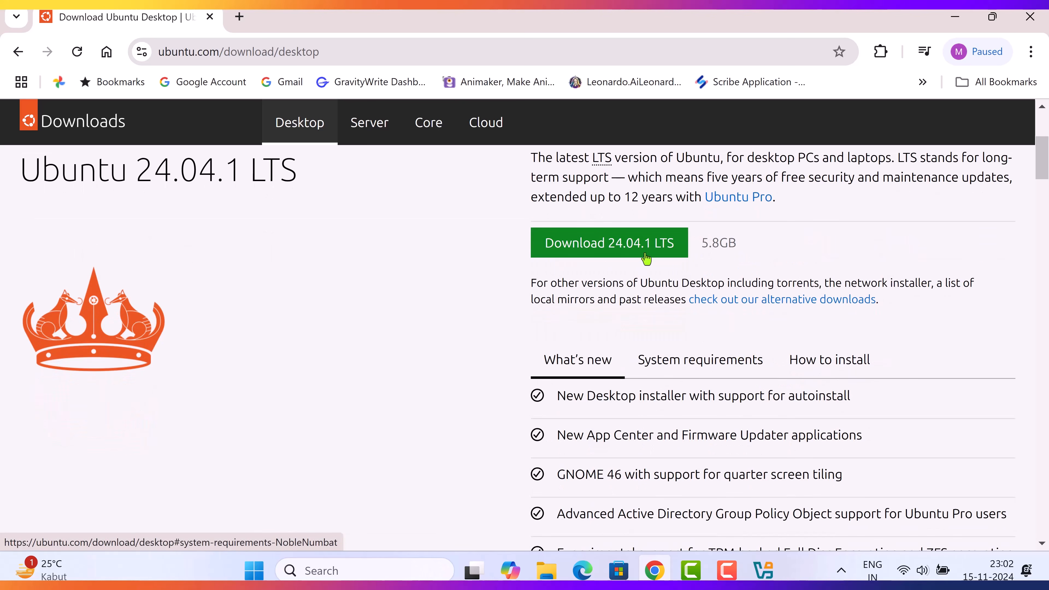
click(715, 362)
scroll(742, 340, down, 2)
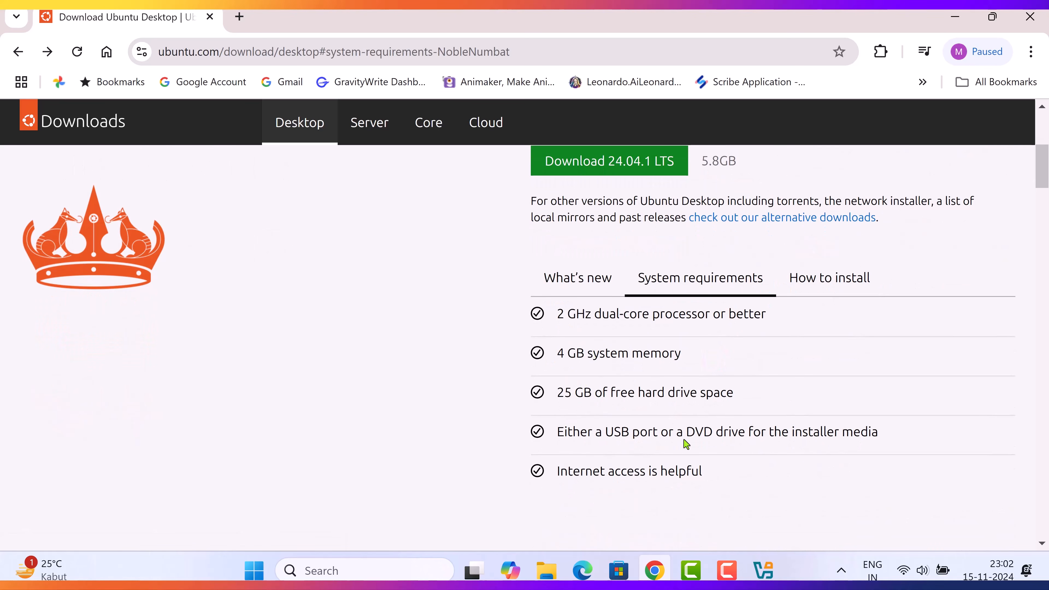
scroll(537, 433, up, 4)
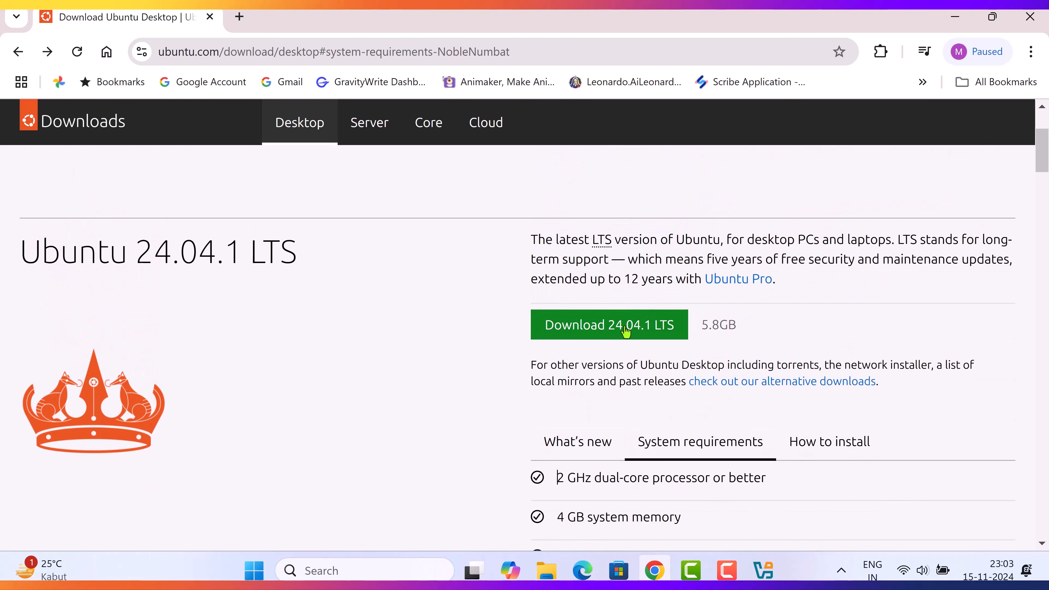
Download the Ubuntu 24.04.1 LTS desktop ISO to the Desktop folder and check its download progress.
click(624, 326)
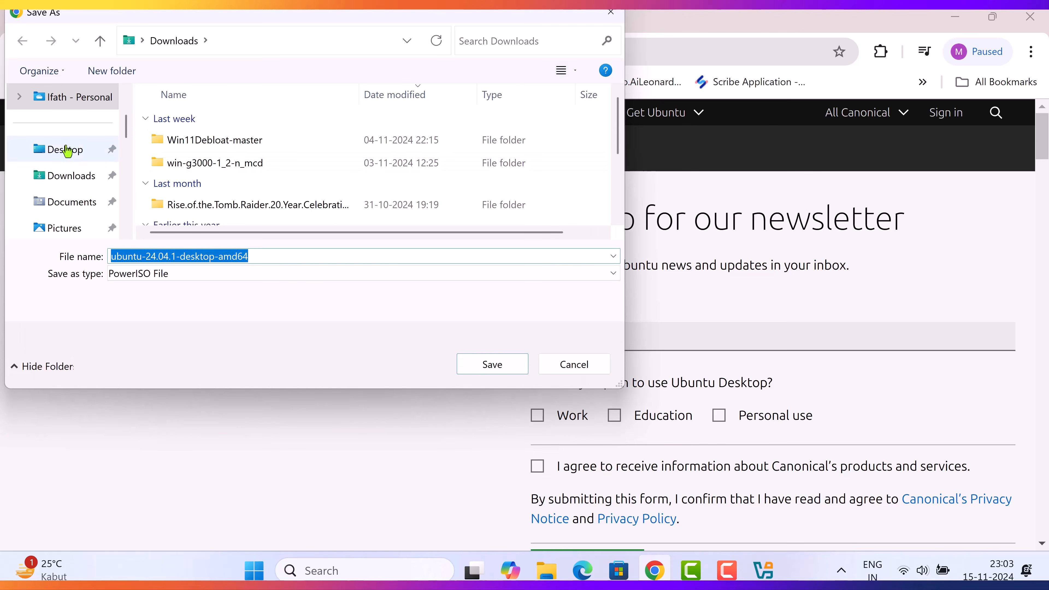
click(66, 150)
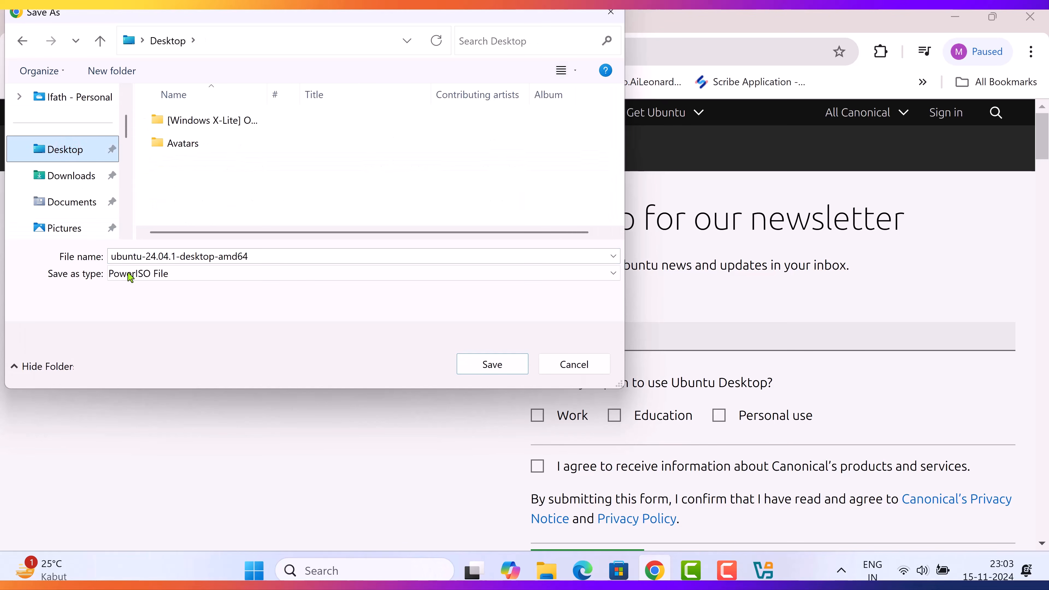
click(492, 364)
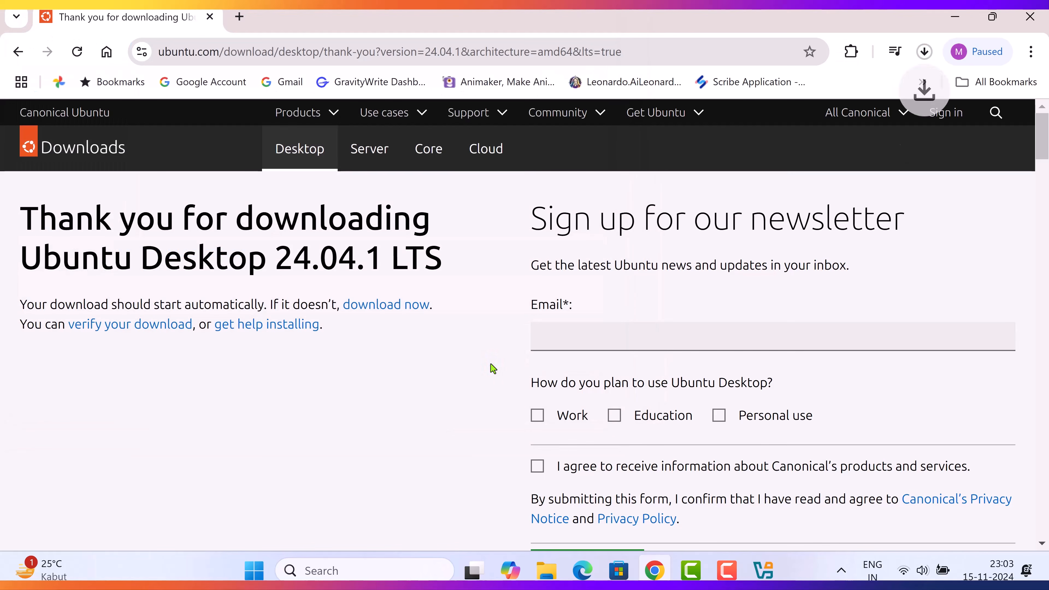
click(924, 52)
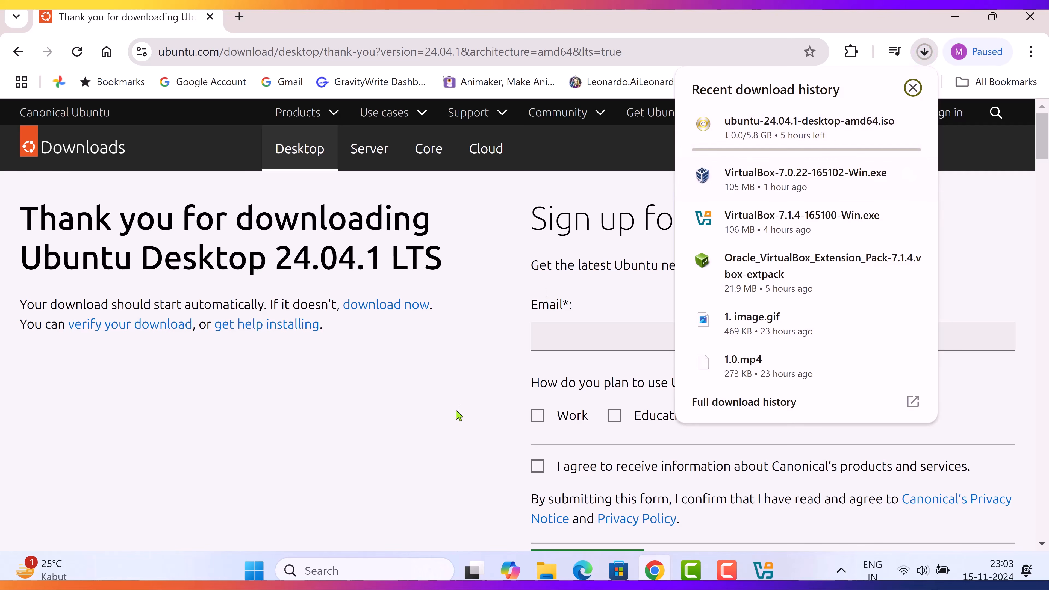
click(452, 389)
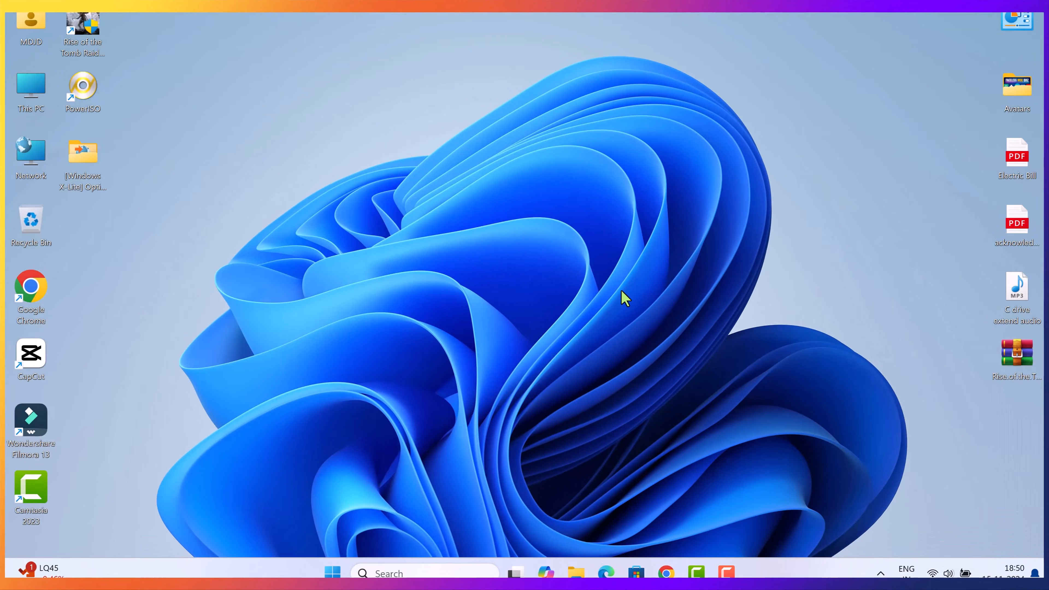
Launch the VirtualBox-7.1.4-165100-Win installer from the Downloads folder in File Explorer and clear the folder window away.
click(577, 573)
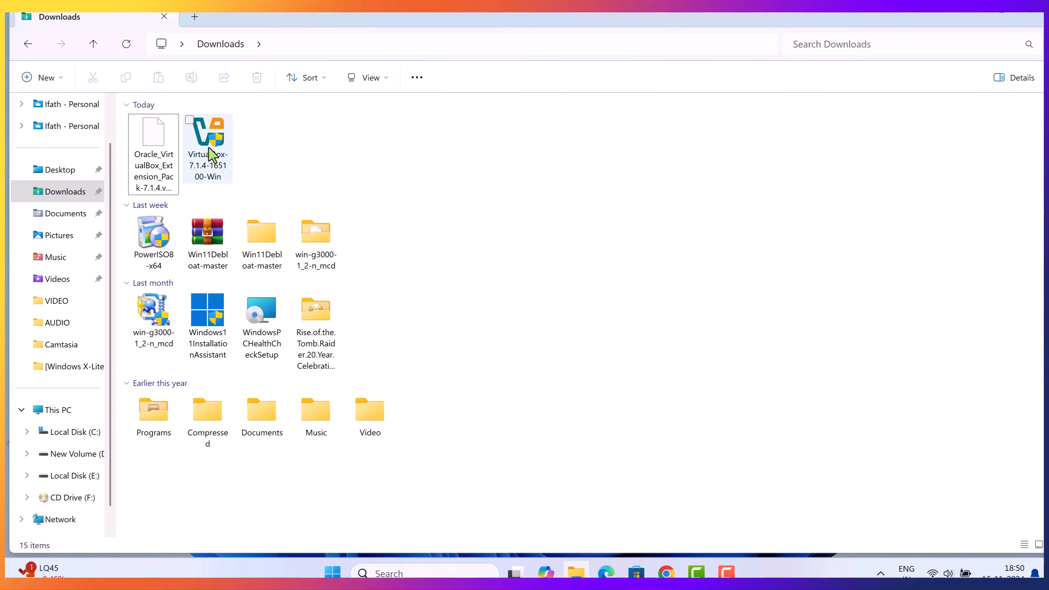
click(217, 147)
double_click(219, 153)
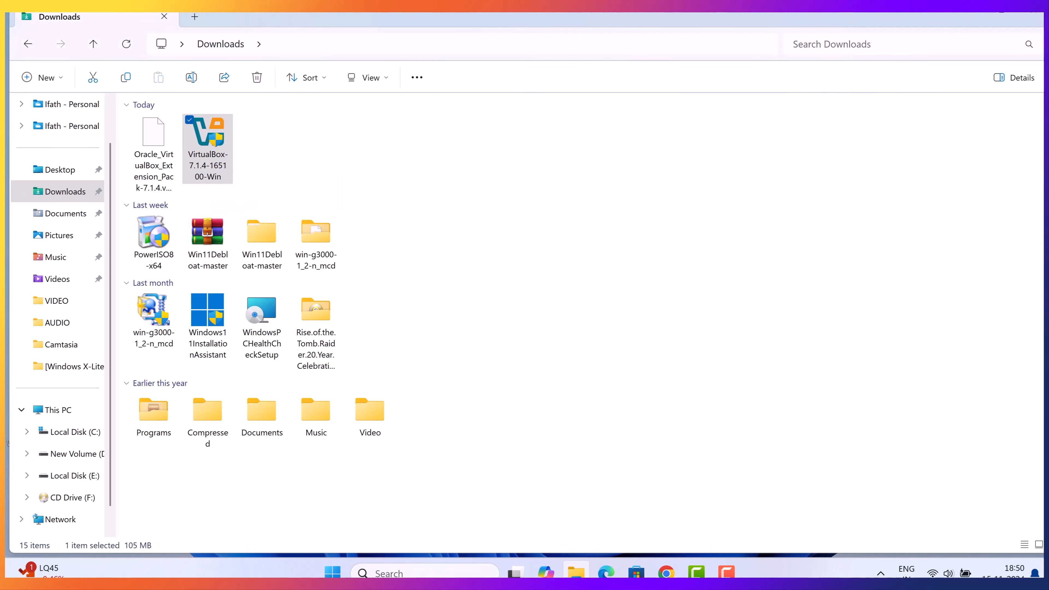
click(960, 17)
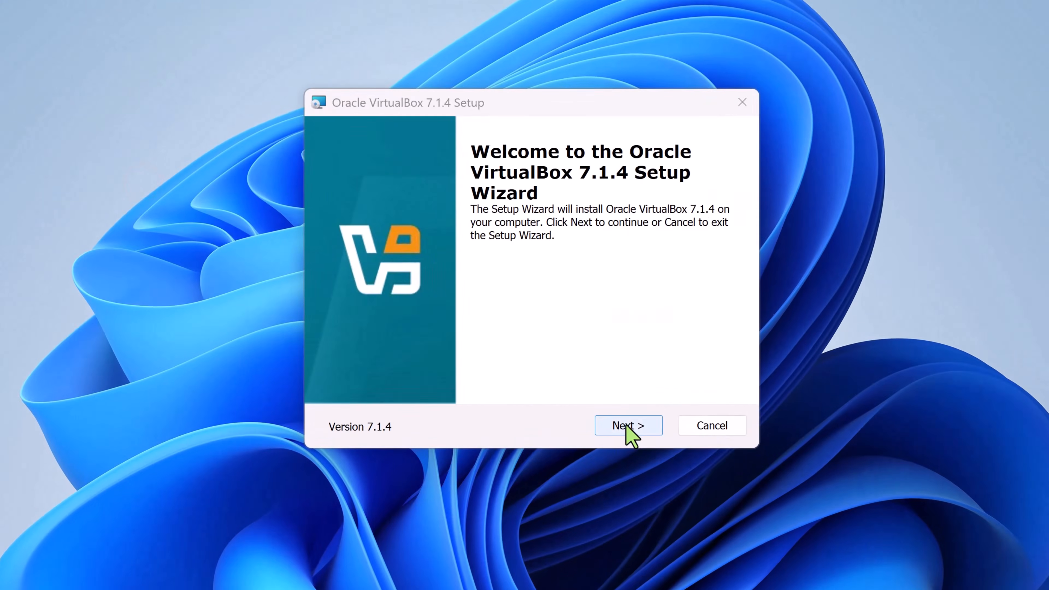
Accept the VirtualBox license agreement and keep the default features and install location.
click(591, 386)
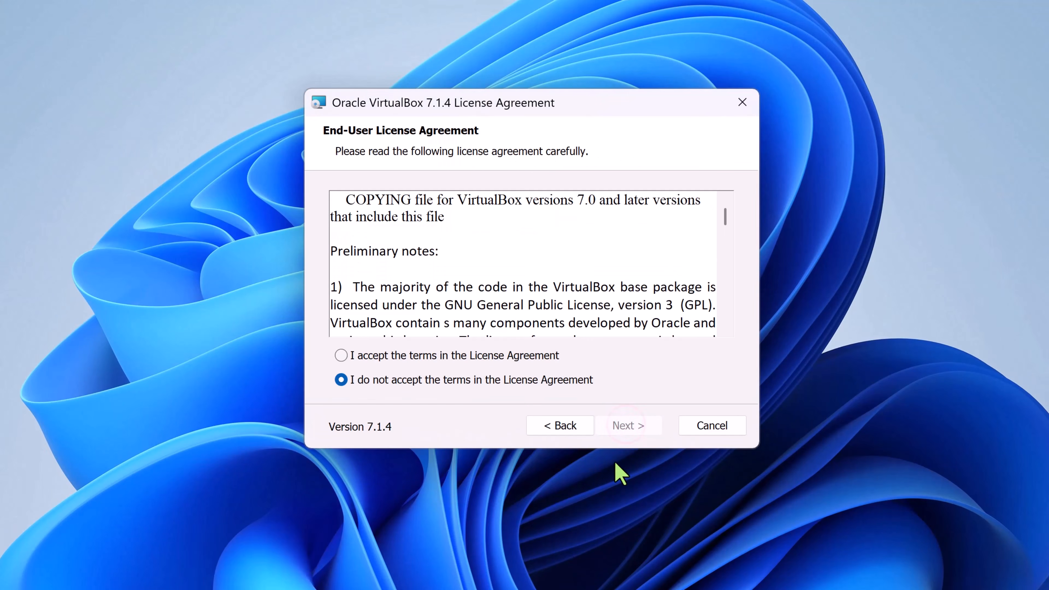
click(341, 356)
click(636, 427)
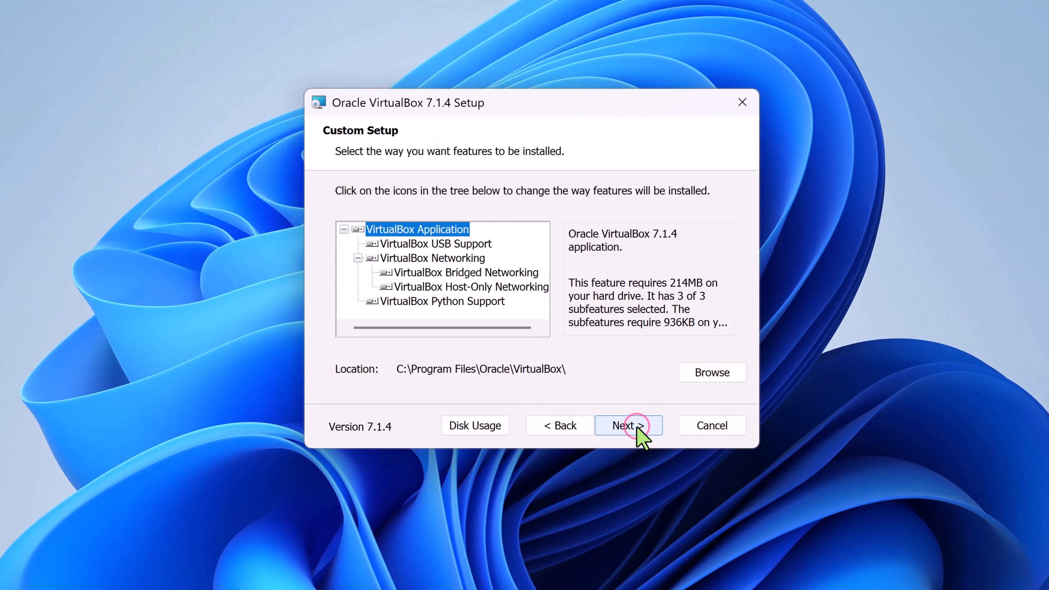
click(624, 432)
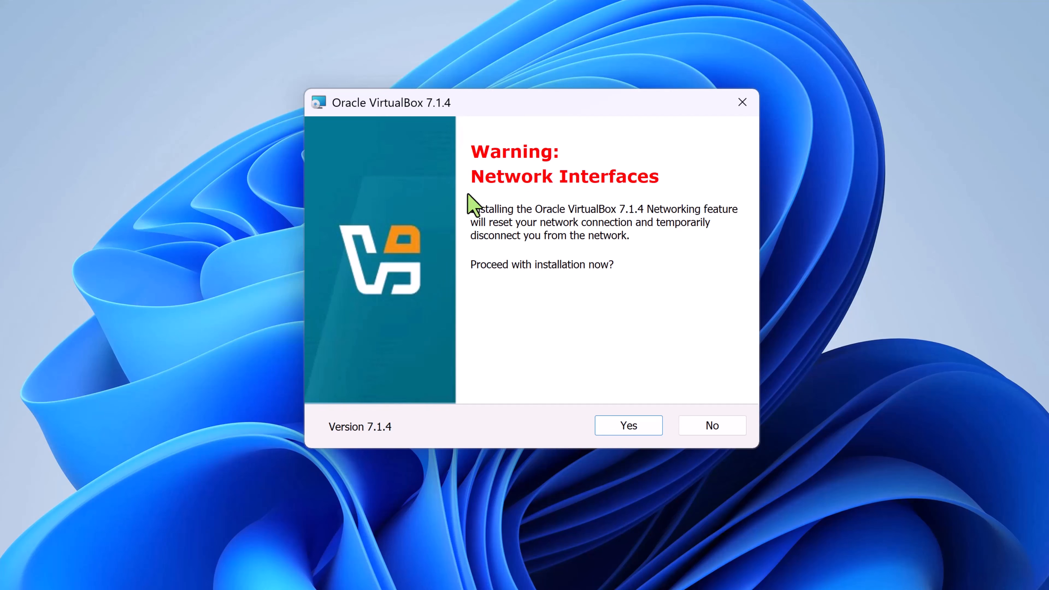
Proceed with the installation past the network interfaces warning and the missing Python Core / win32api dependencies notice.
click(635, 430)
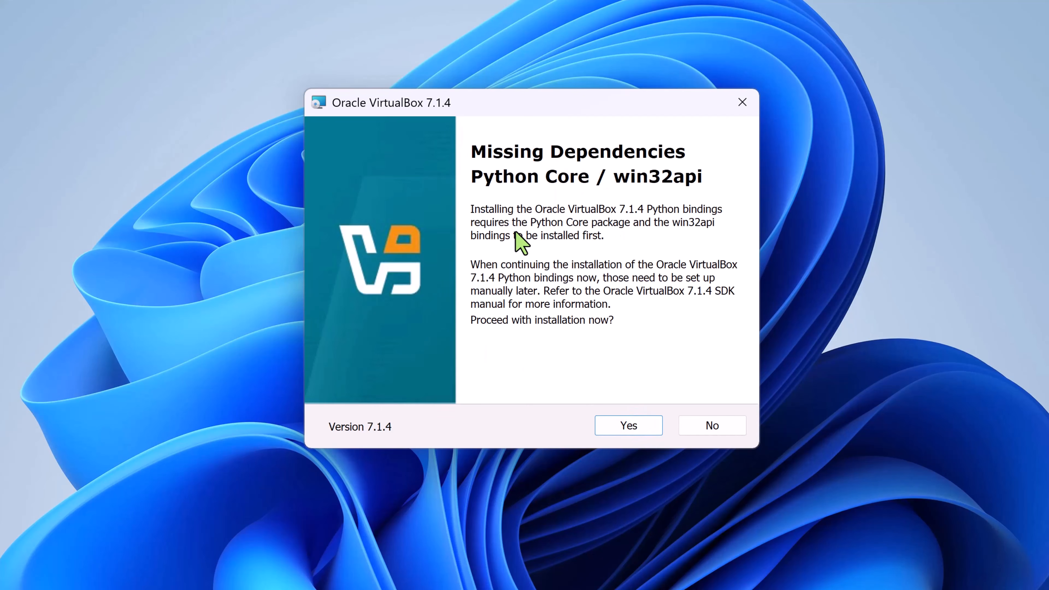
click(725, 430)
click(581, 311)
click(630, 428)
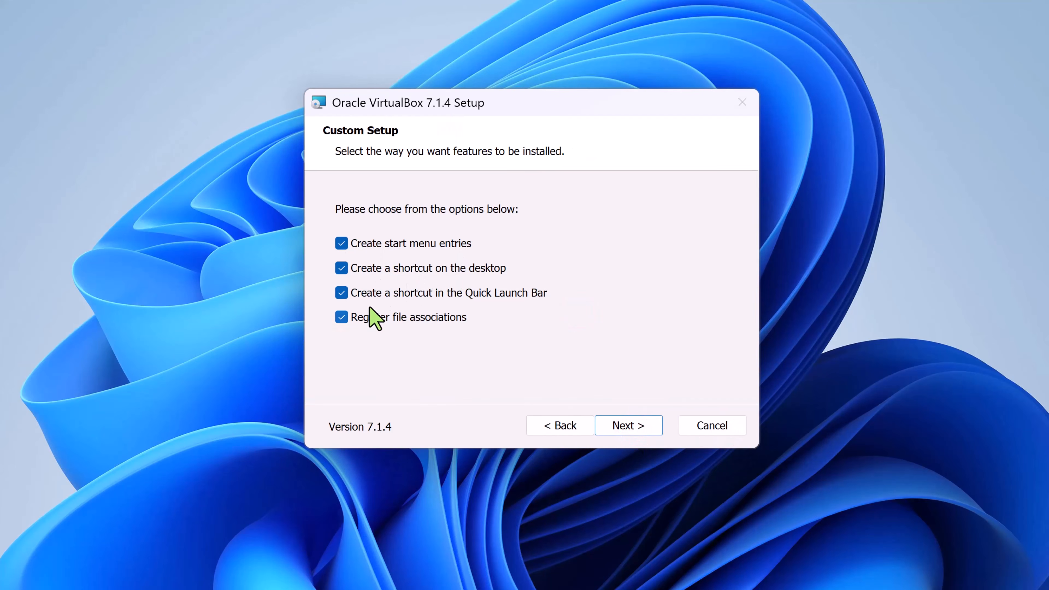
Install VirtualBox without start menu entries or a Quick Launch Bar shortcut, and finish setup with VirtualBox set to start.
click(341, 292)
click(341, 243)
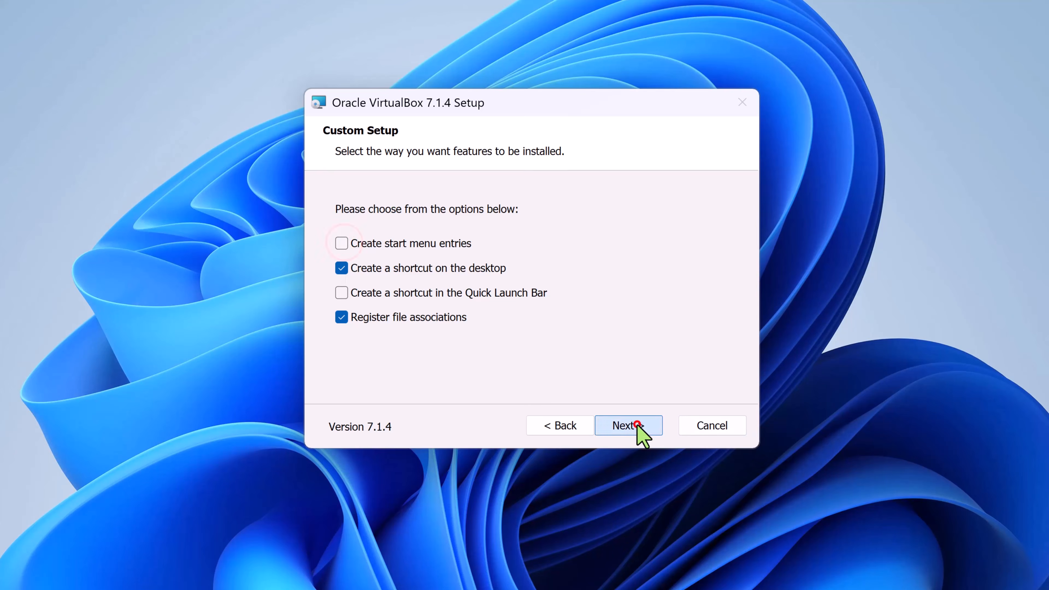
click(636, 427)
click(638, 426)
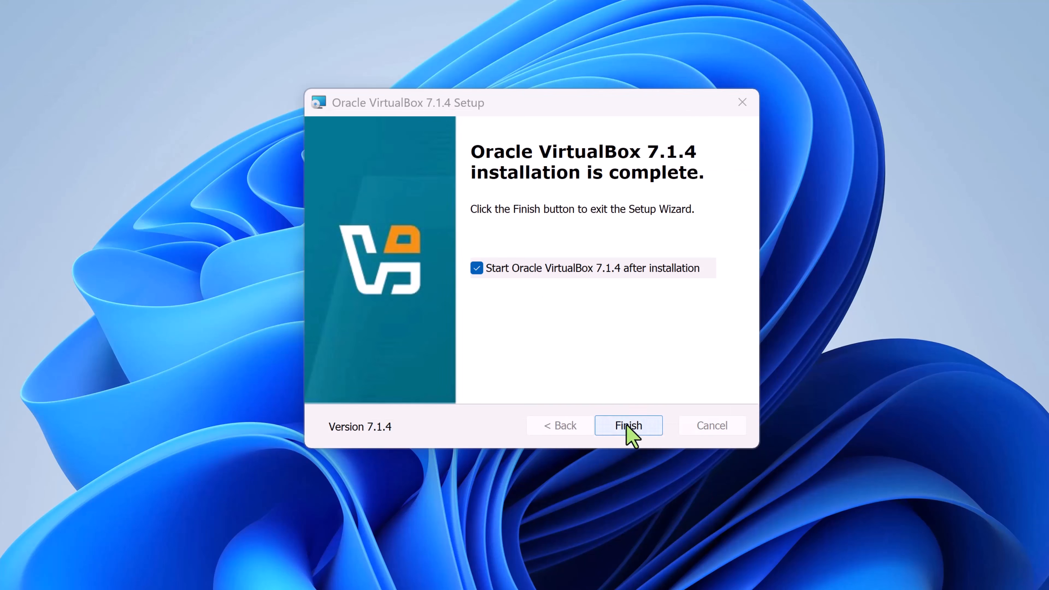
click(627, 425)
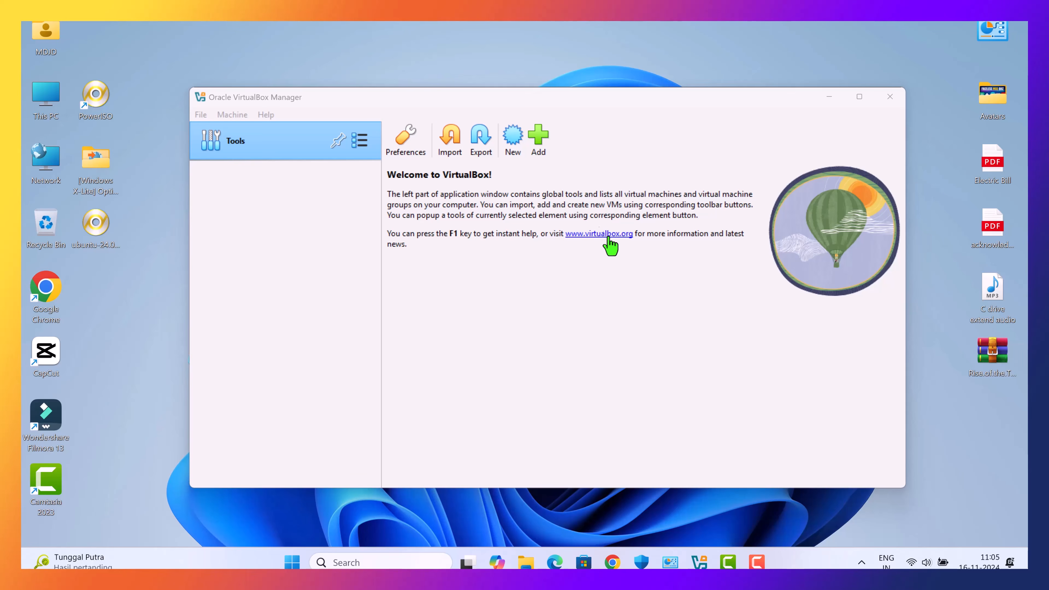
Start creating a new virtual machine and name it Ubuntu24.04VM.
click(513, 140)
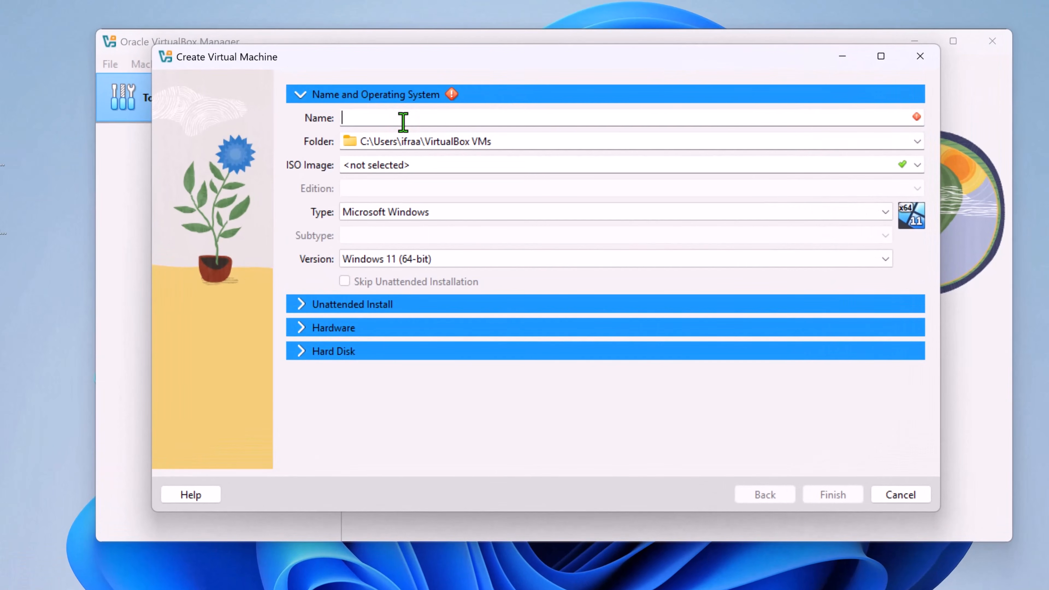
text(Ubu)
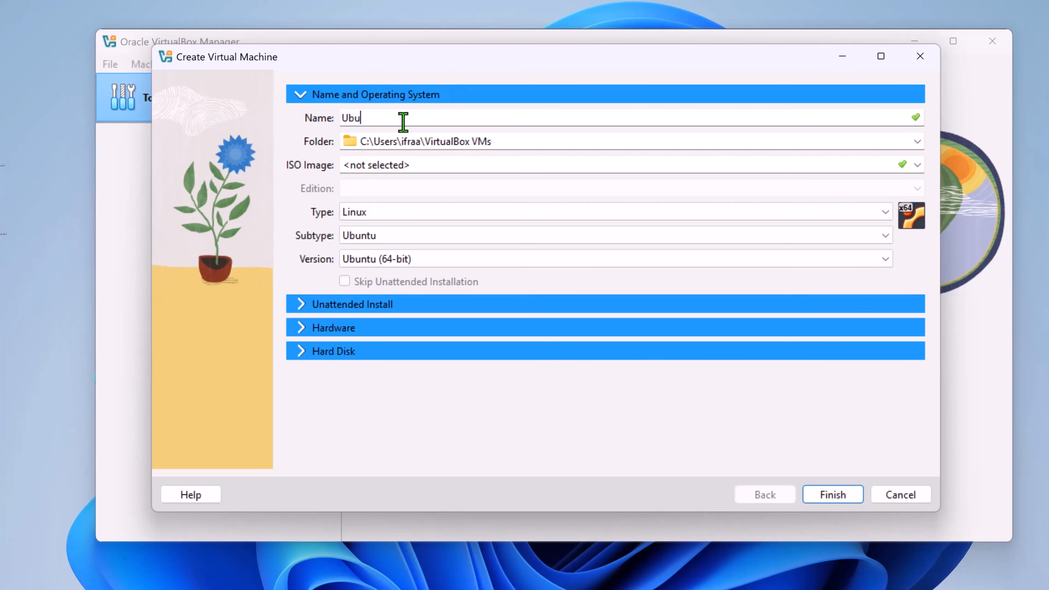
text(ntu24.04VM)
Browse to New Volume (D:) for another location to store the virtual machine.
click(918, 143)
click(381, 177)
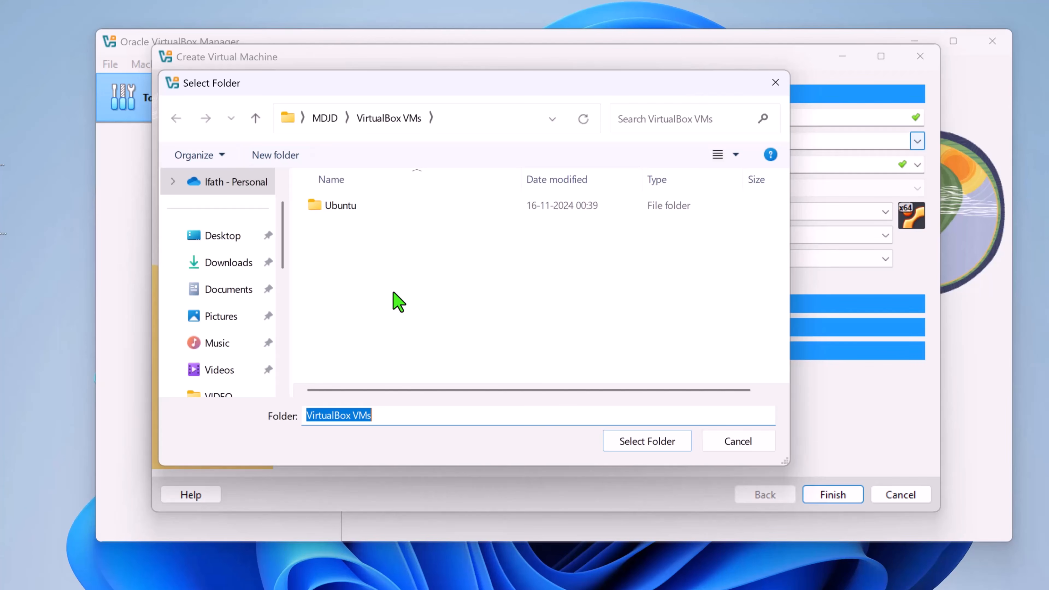
scroll(218, 290, down, 7)
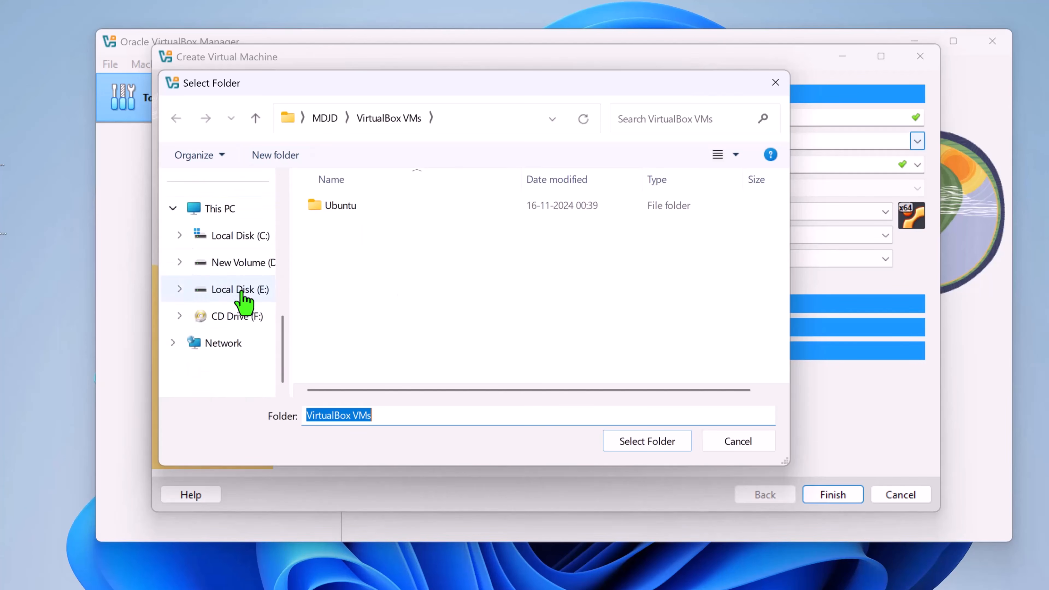
click(247, 267)
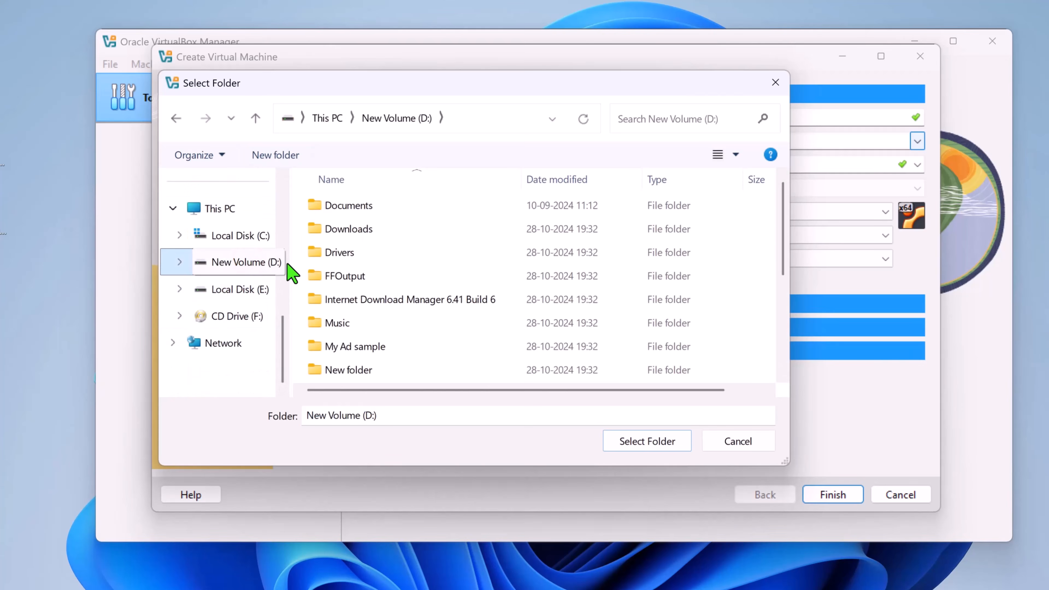
scroll(476, 260, down, 3)
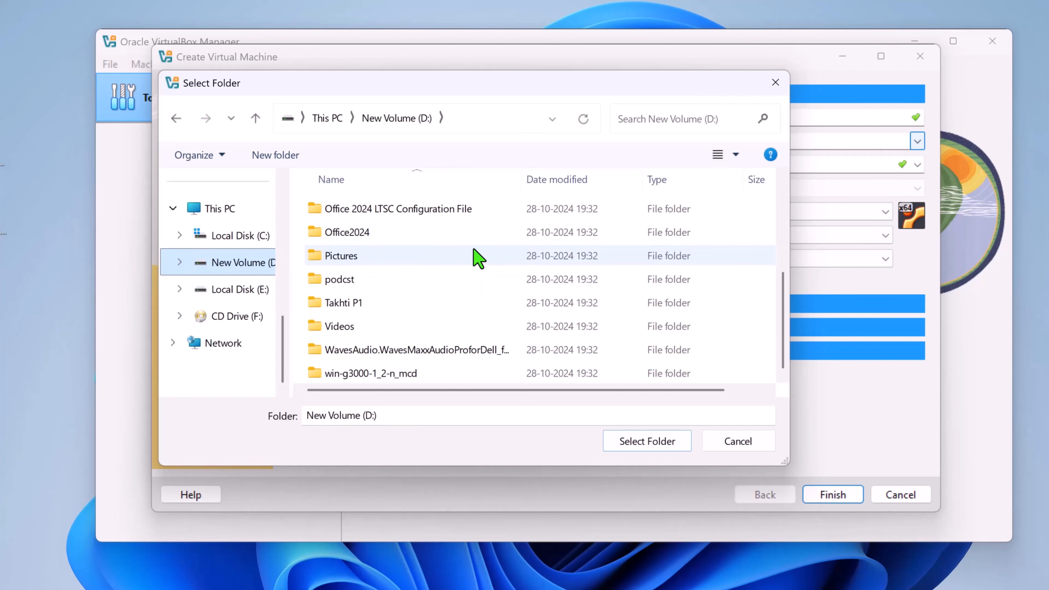
click(295, 289)
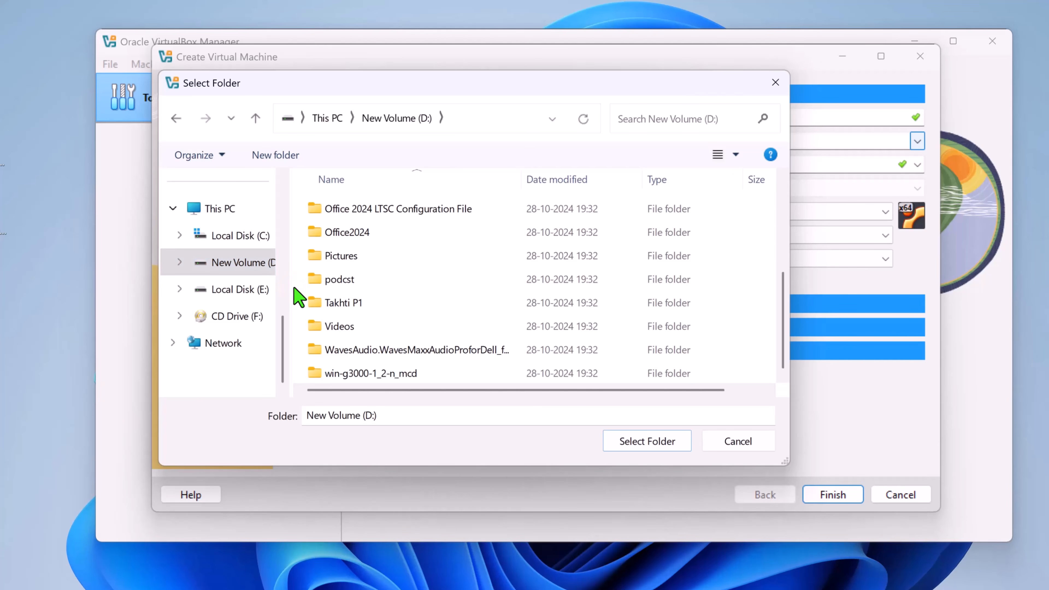
Create a folder named VMS on the D: drive and use it as the virtual machine's folder.
right_click(295, 289)
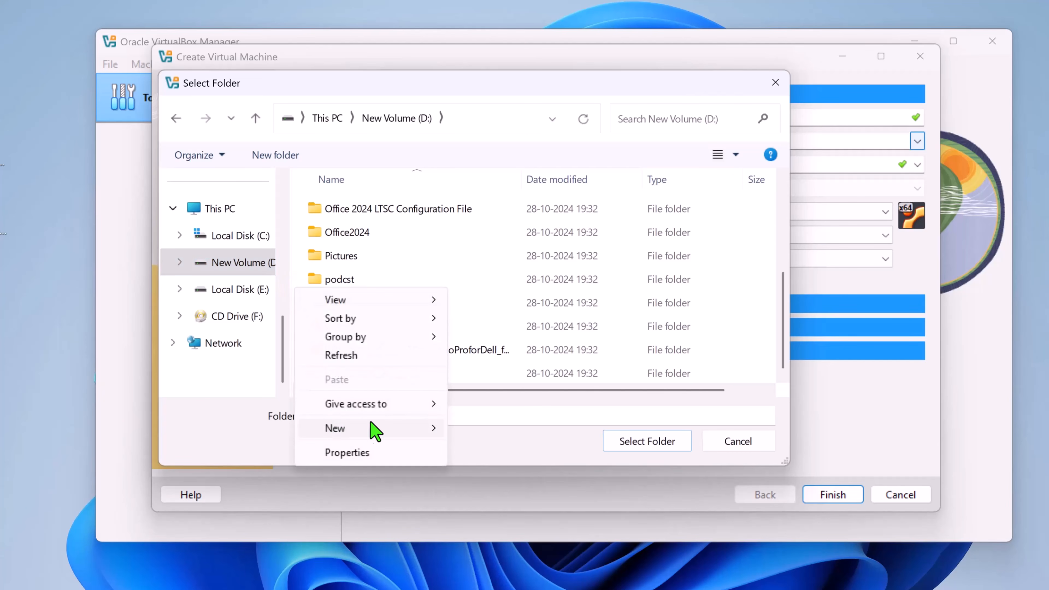
mouse_move(395, 430)
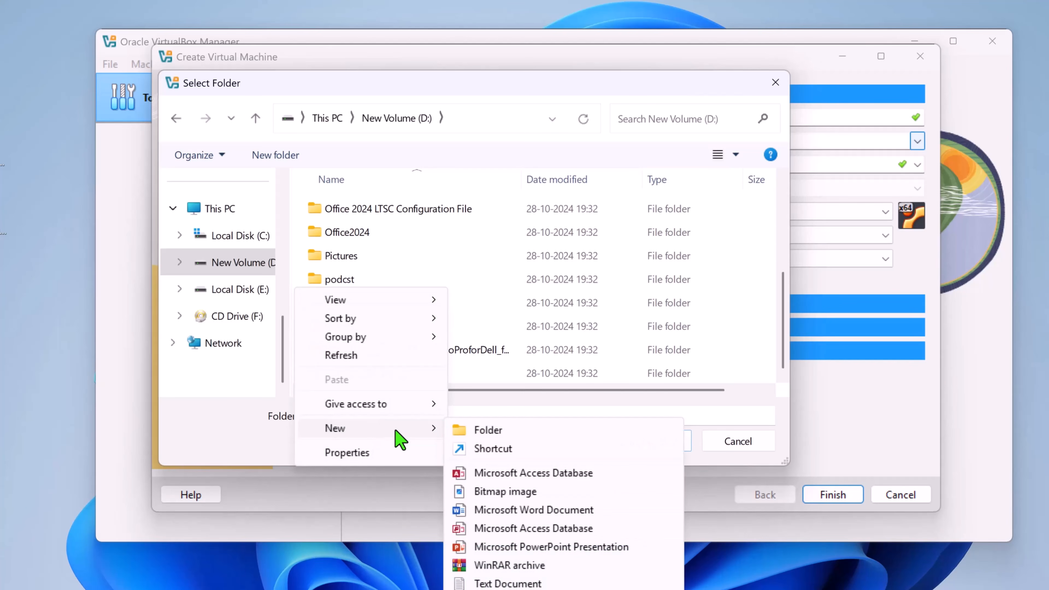
click(473, 431)
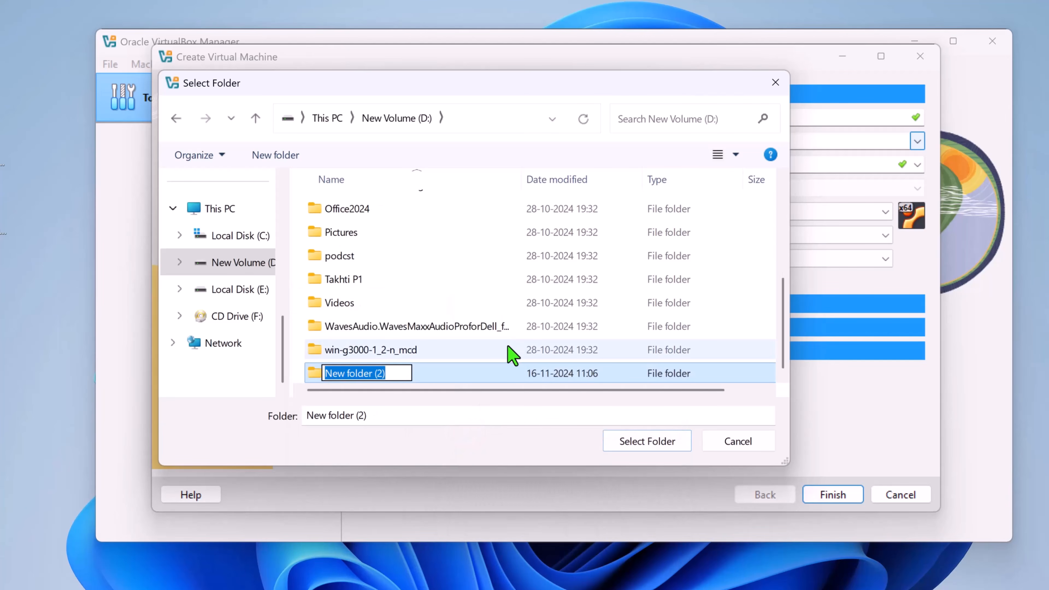
text(VMS)
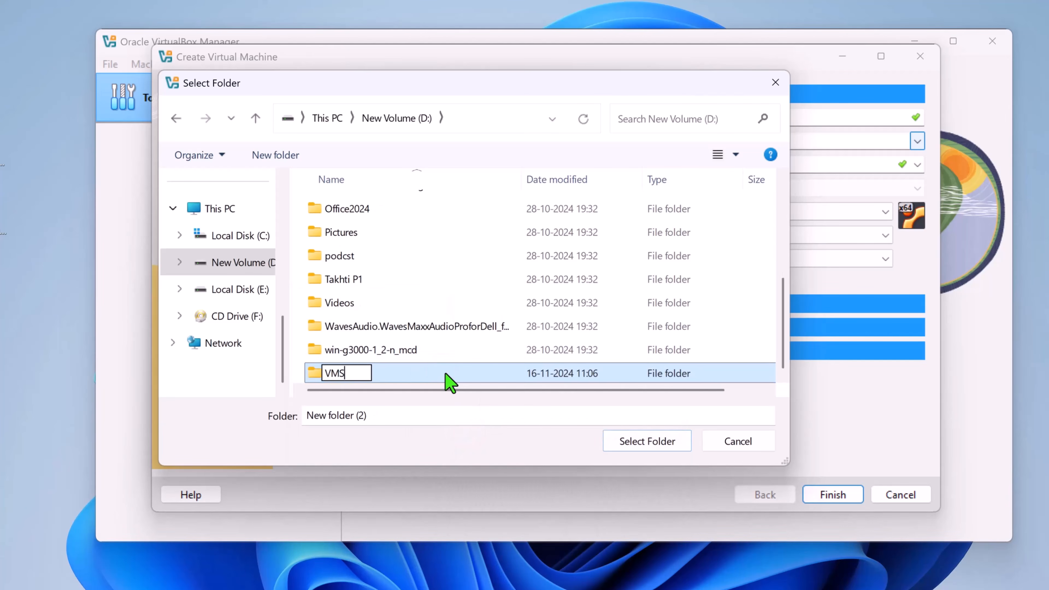
click(446, 374)
click(641, 445)
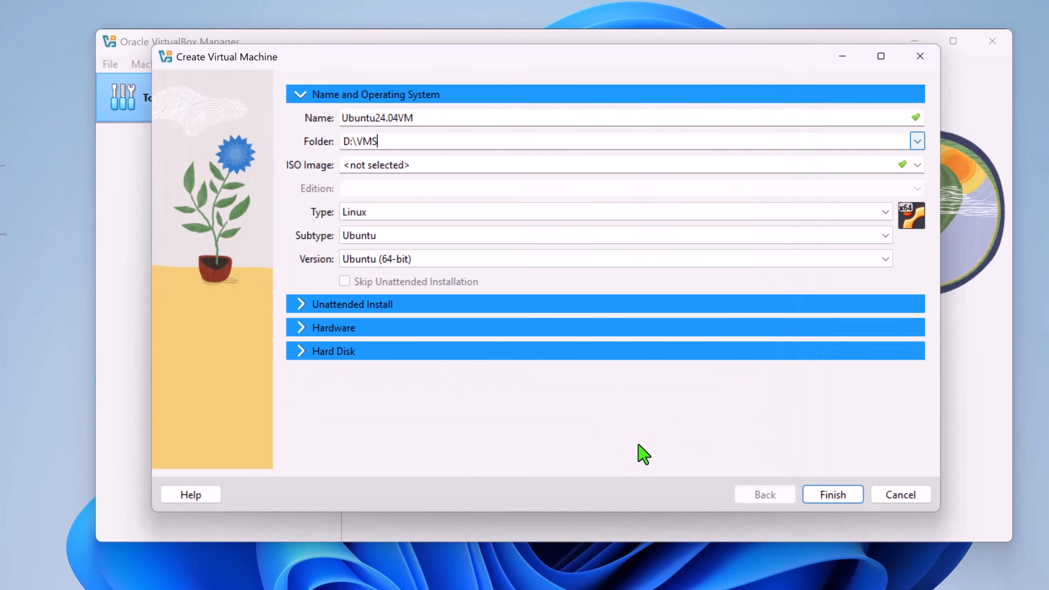
click(918, 142)
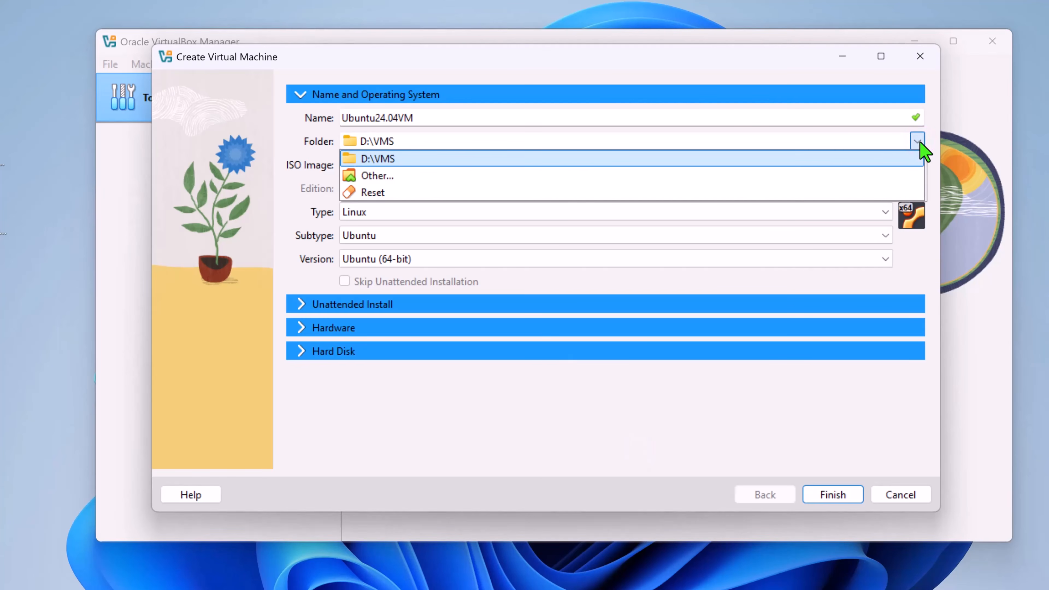
click(923, 159)
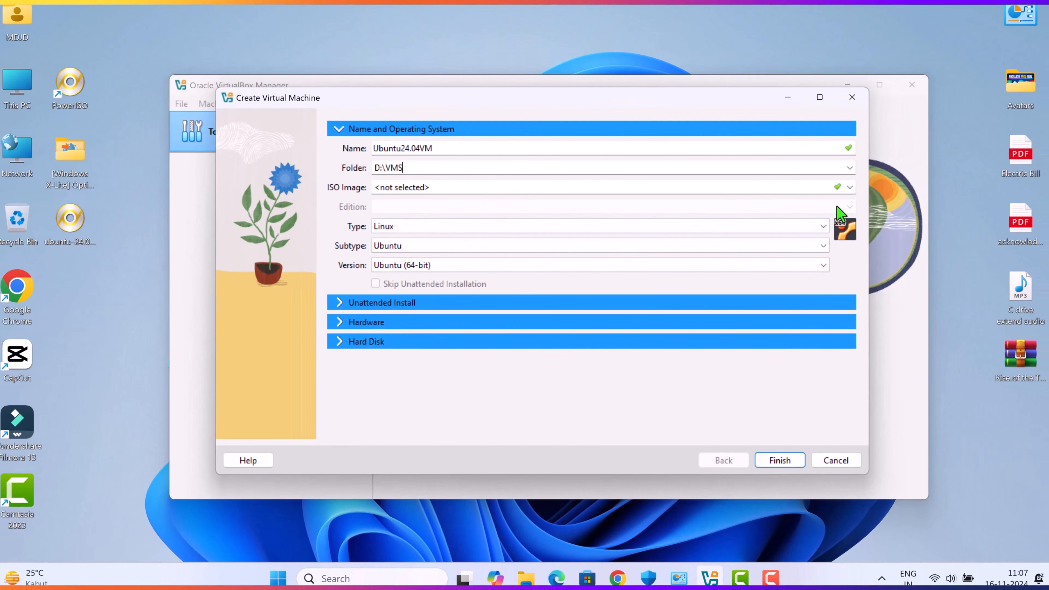
Use ubuntu-24.04.1-desktop-amd64.iso from the desktop as the ISO image and skip the unattended installation.
click(850, 187)
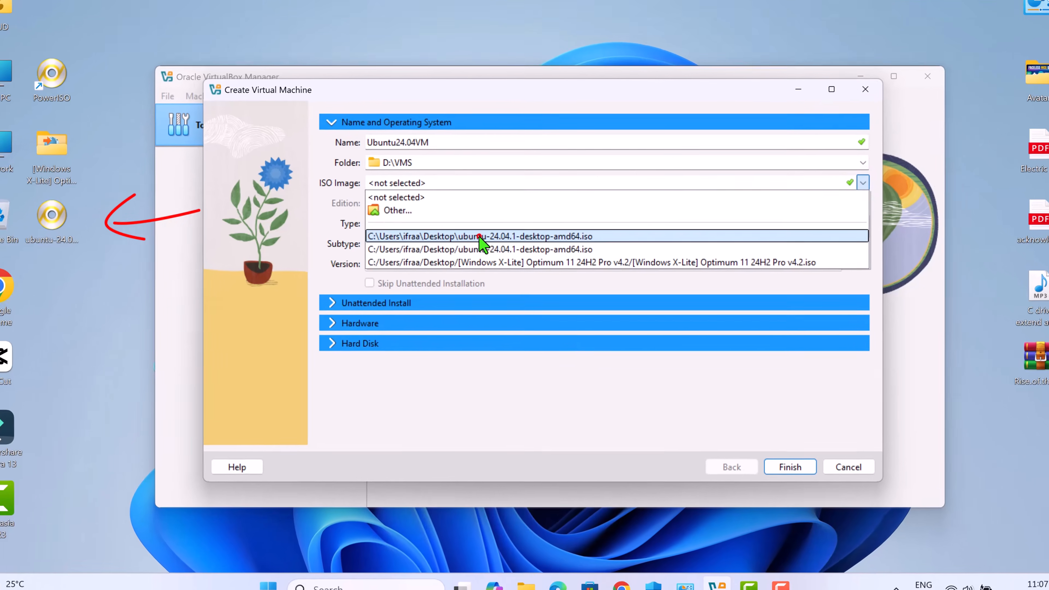
click(481, 240)
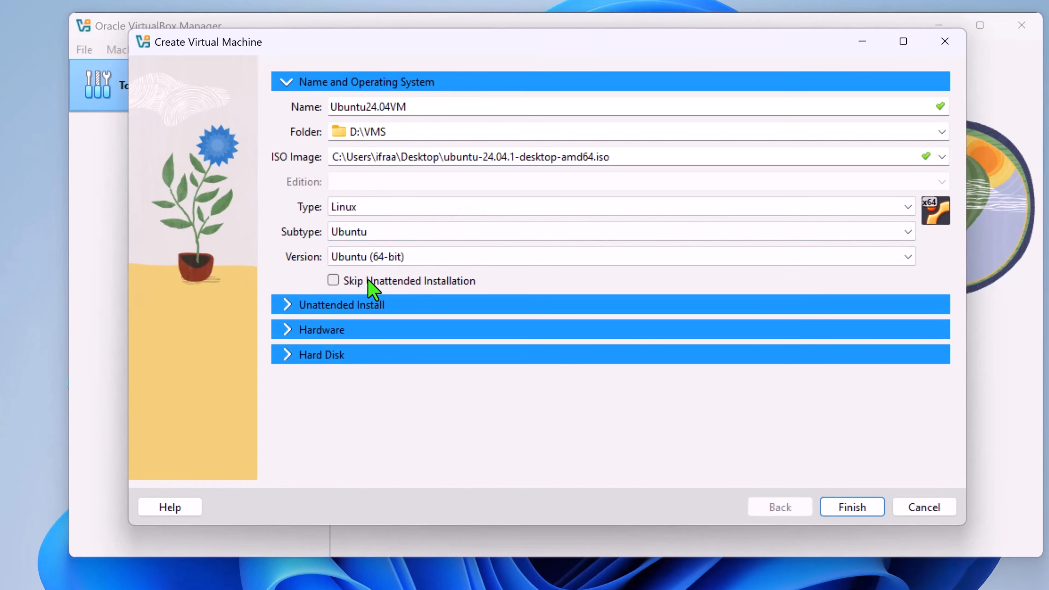
click(339, 278)
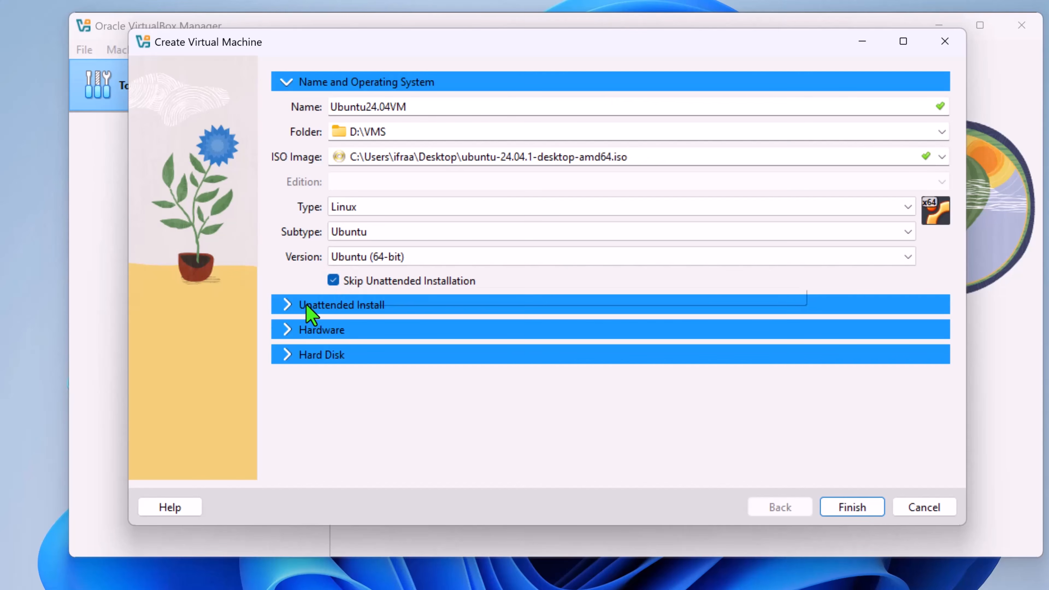
click(285, 308)
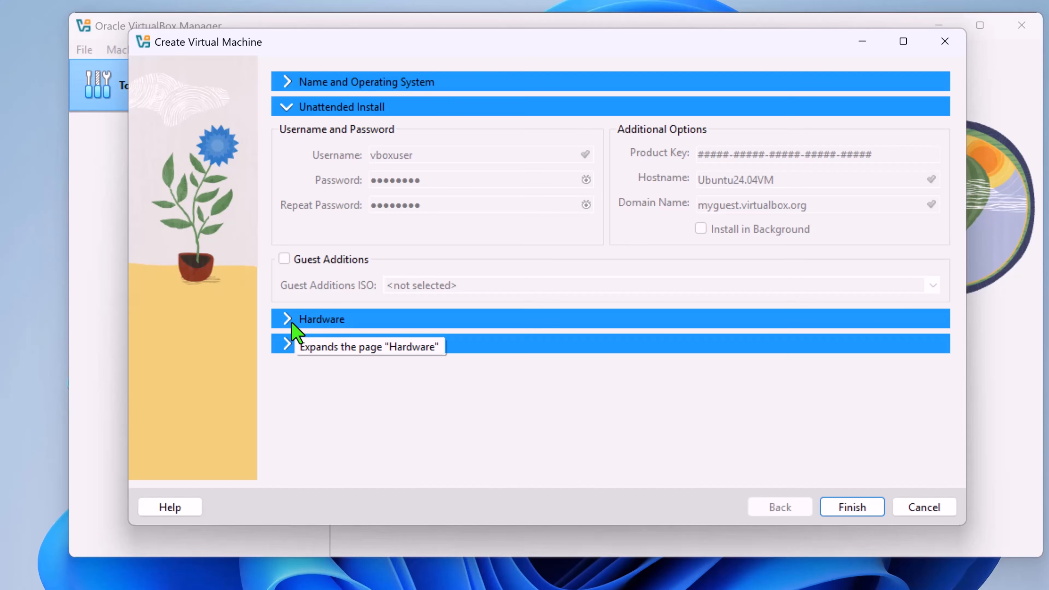
Set the virtual machine's base memory to 8192 MB in the hardware settings.
click(294, 326)
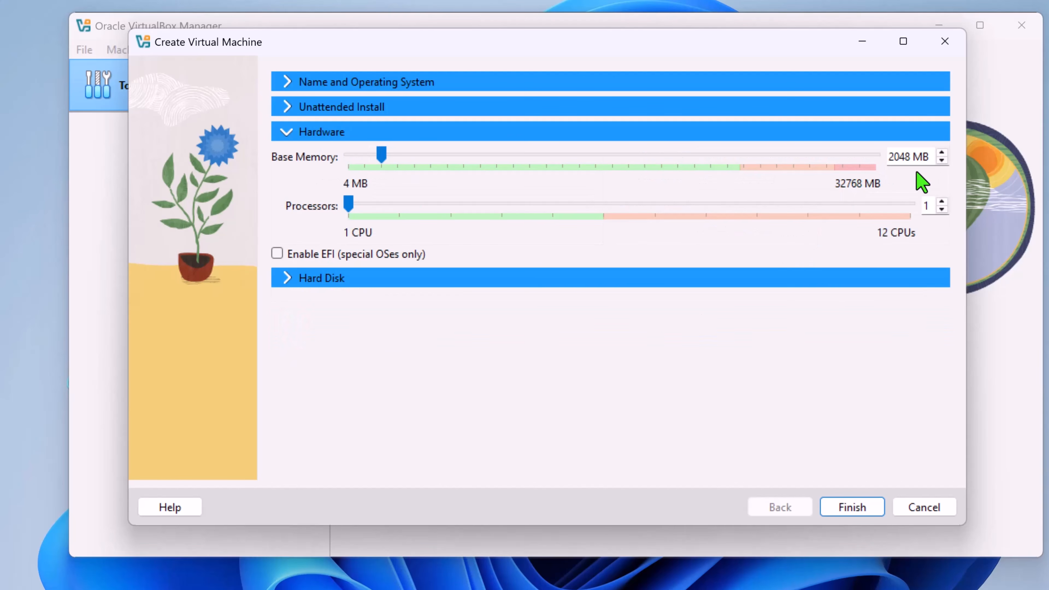
drag(377, 157, 481, 165)
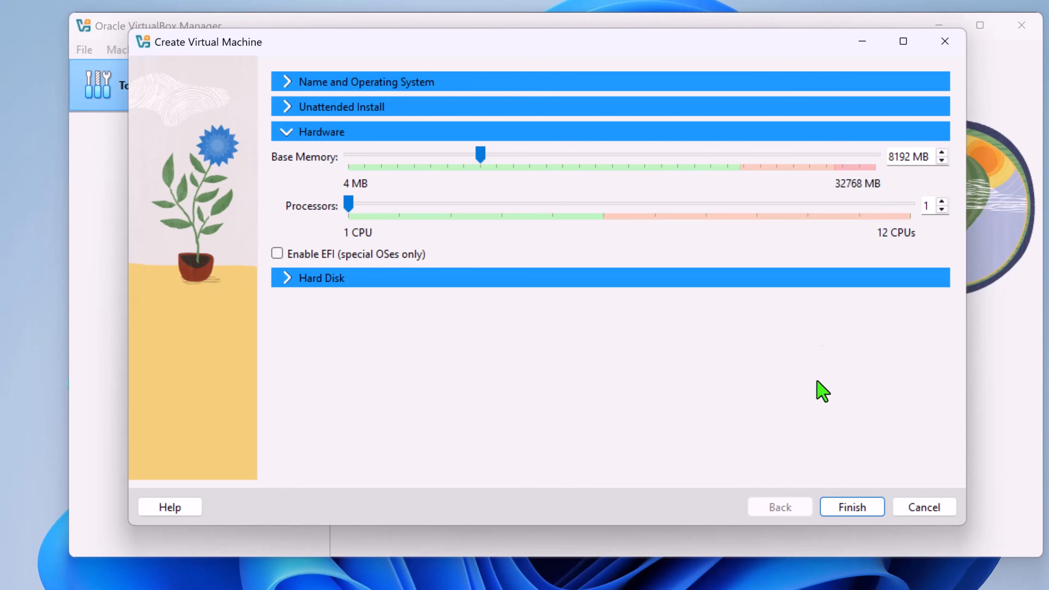
click(744, 409)
Check the host computer's installed memory and CPU core count in Task Manager, and close it.
key(super+x)
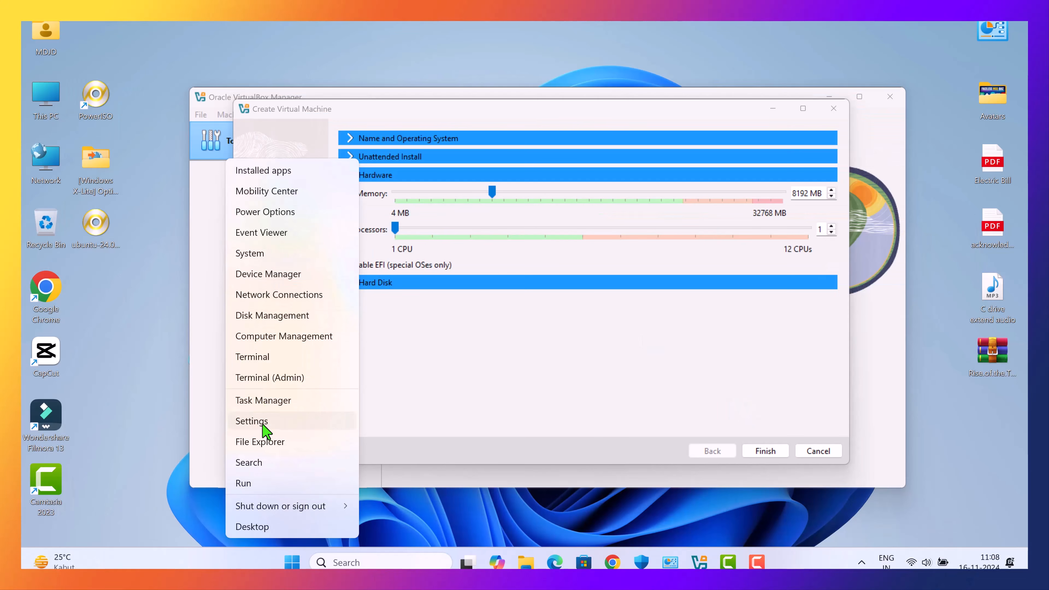
click(265, 402)
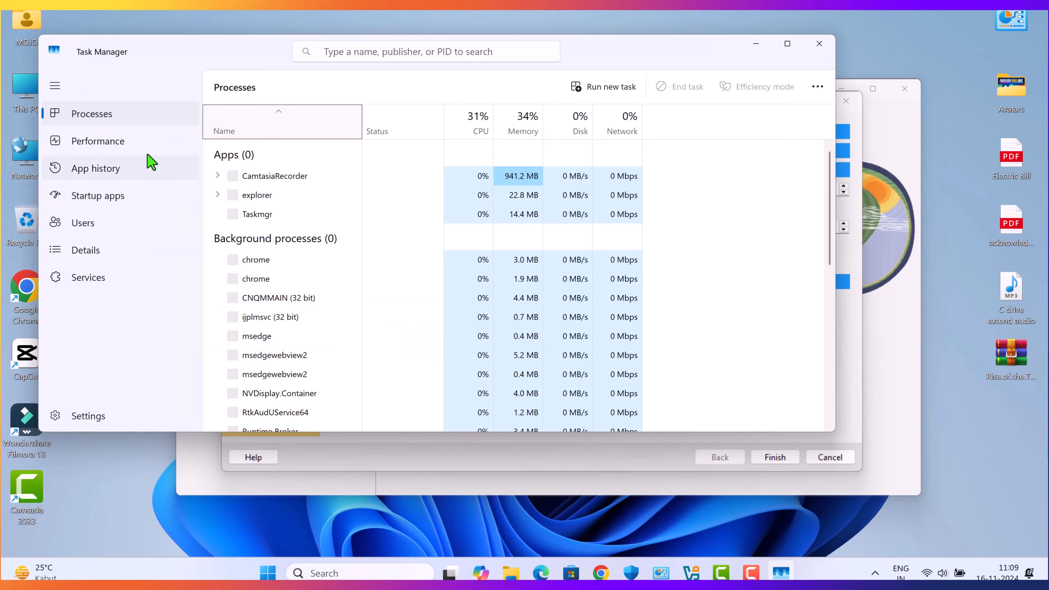
click(123, 145)
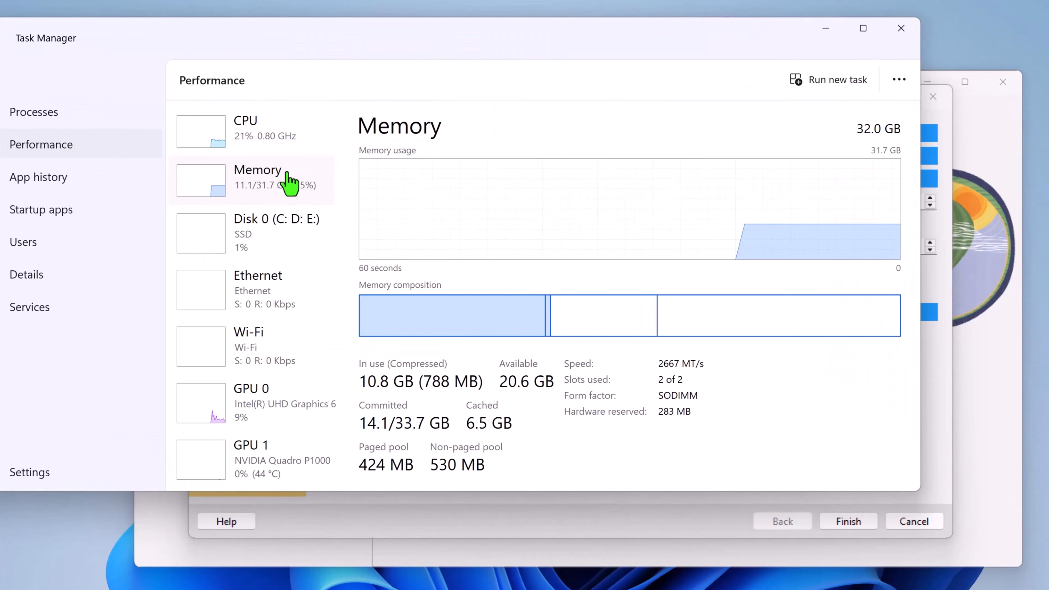
click(276, 139)
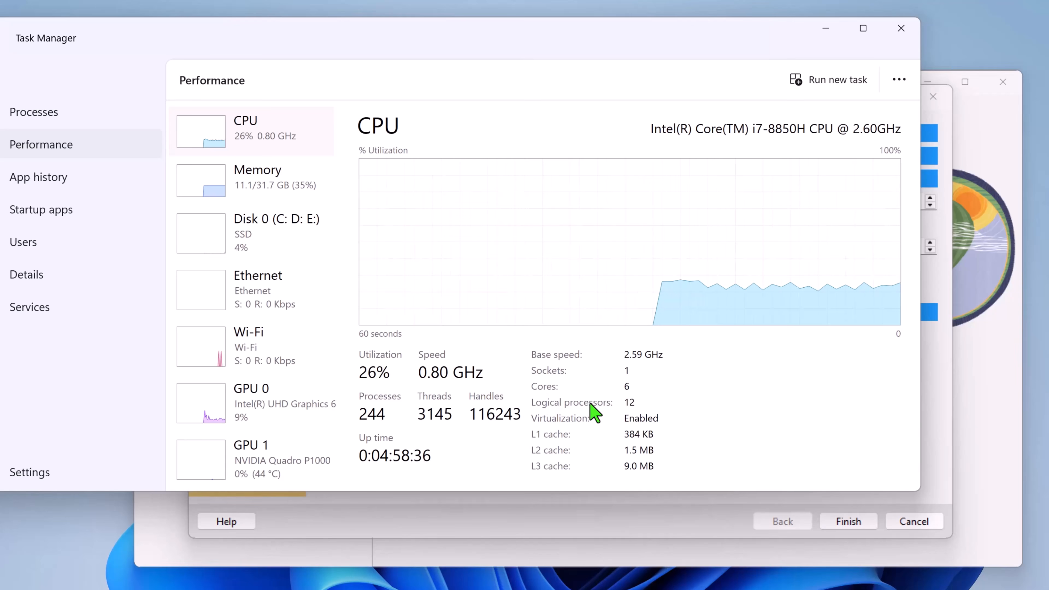
click(902, 28)
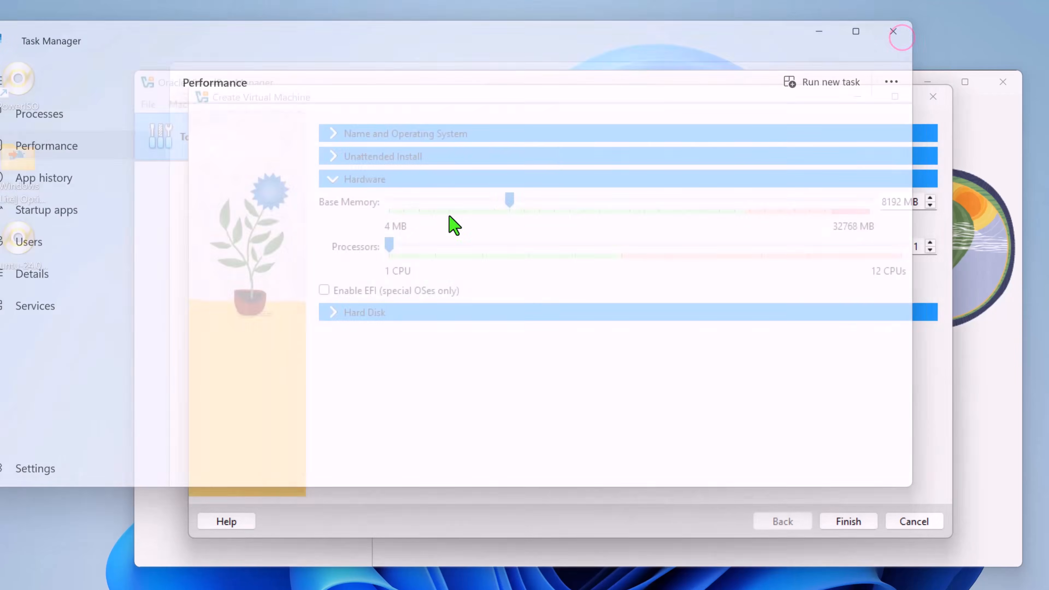
Set the virtual machine's number of processors to 3.
click(931, 242)
click(930, 243)
click(806, 365)
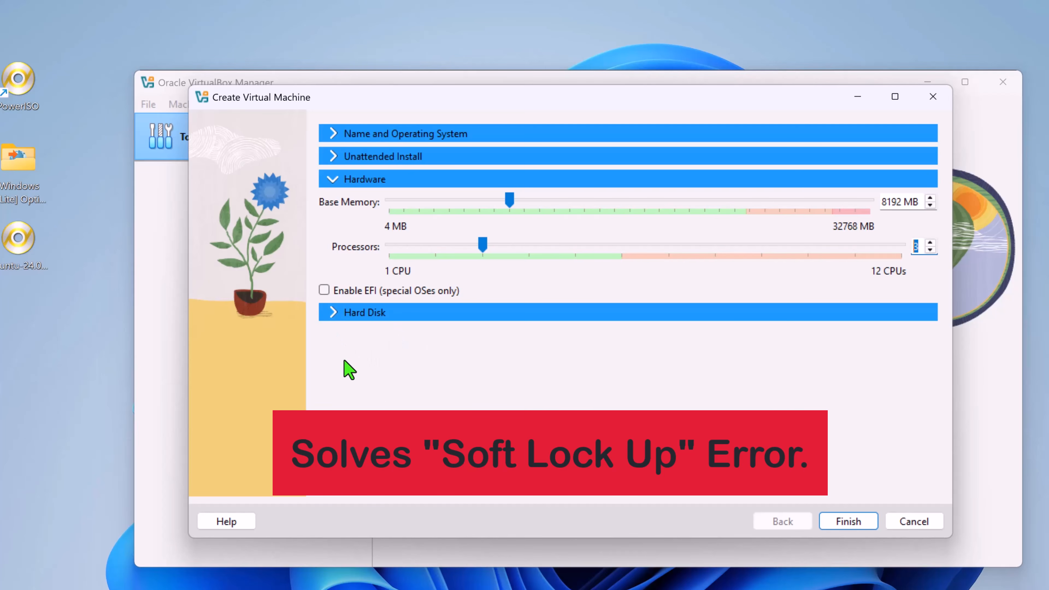
Set the new virtual hard disk's size to 80 GB and finish creating the virtual machine.
click(333, 318)
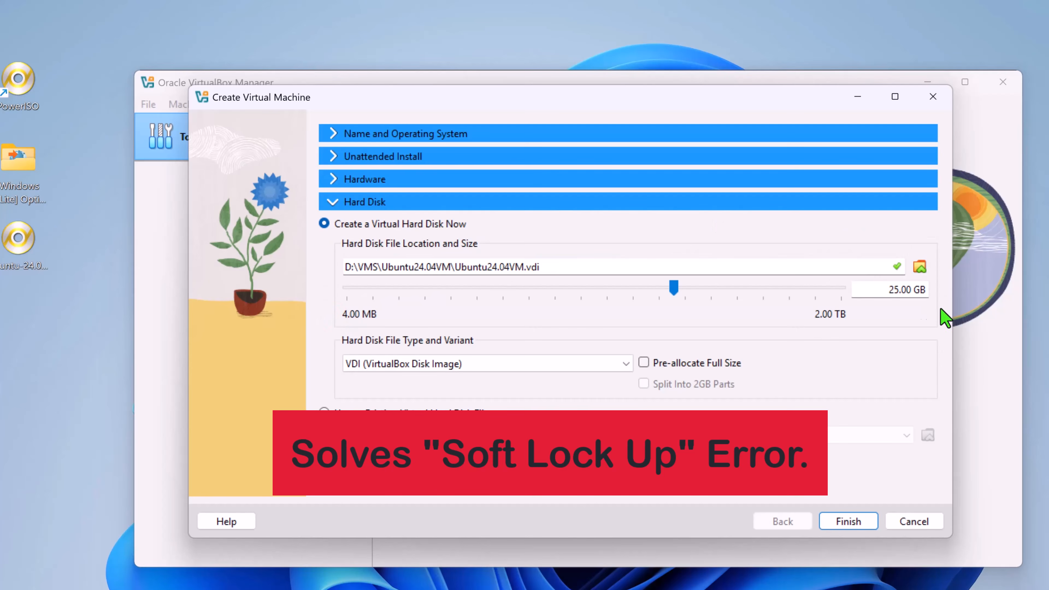
drag(674, 292, 725, 298)
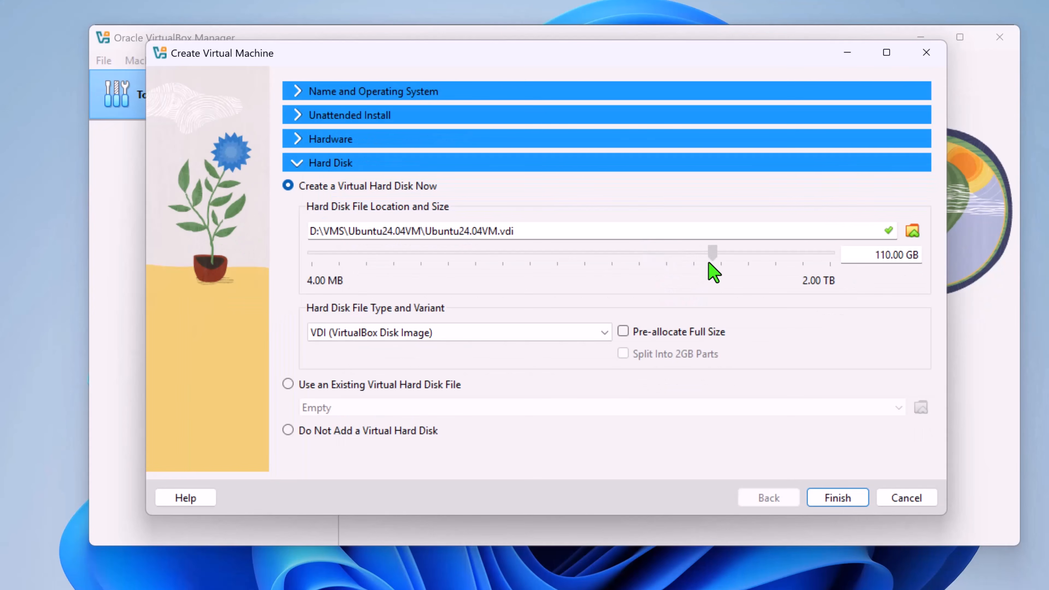
drag(708, 262, 695, 265)
mouse_move(694, 250)
mouse_down()
mouse_move(719, 254)
mouse_move(688, 264)
mouse_up()
click(889, 256)
key(BackSpace)
key(BackSpace)
text(80)
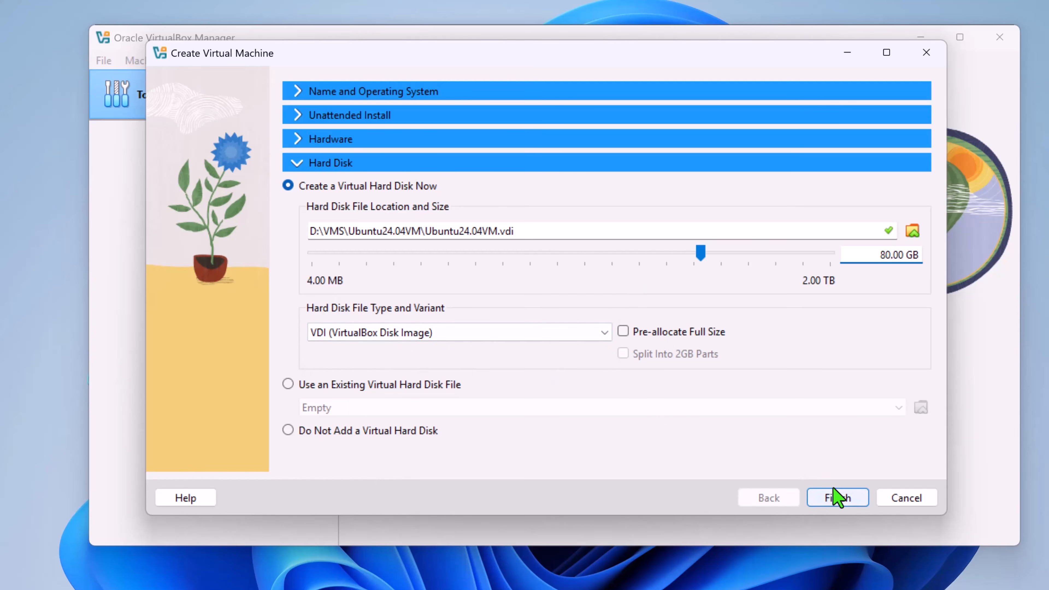
click(845, 499)
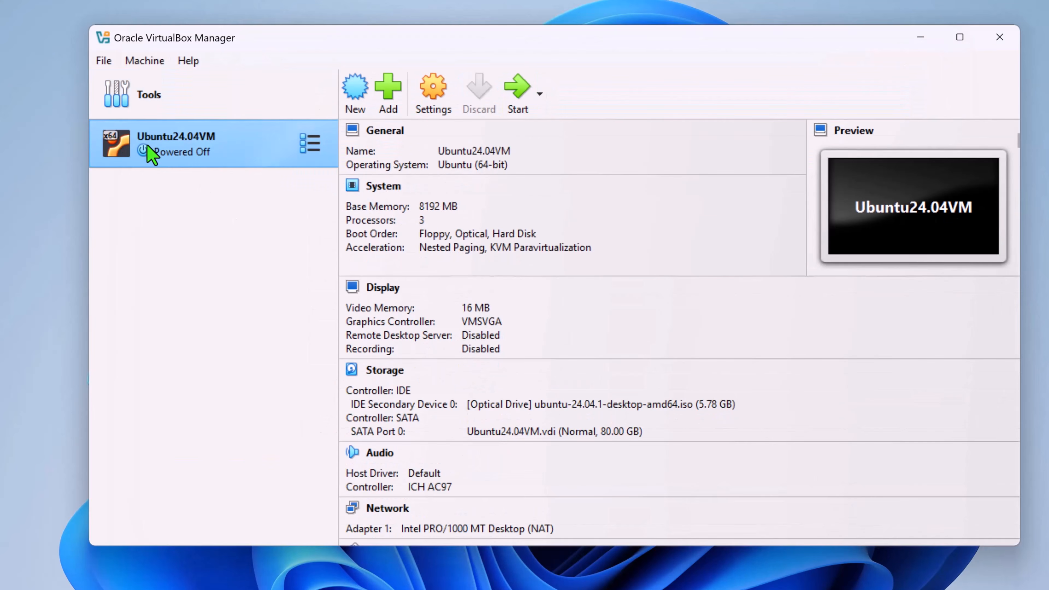
Set the shared clipboard and drag'n'drop to Bidirectional in the Ubuntu24.04VM machine's advanced general settings.
click(432, 98)
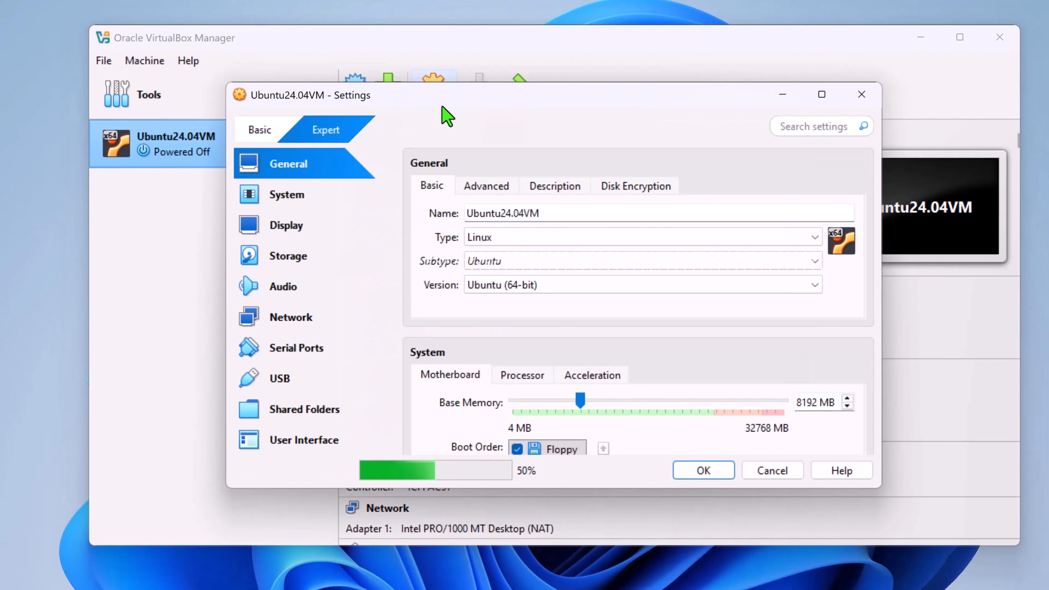
click(495, 186)
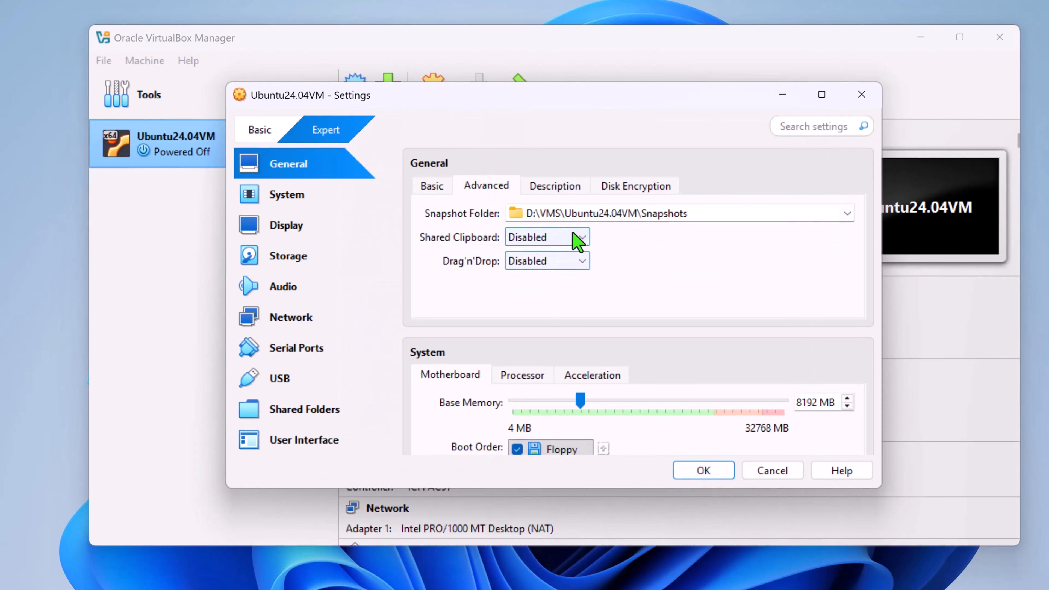
click(581, 238)
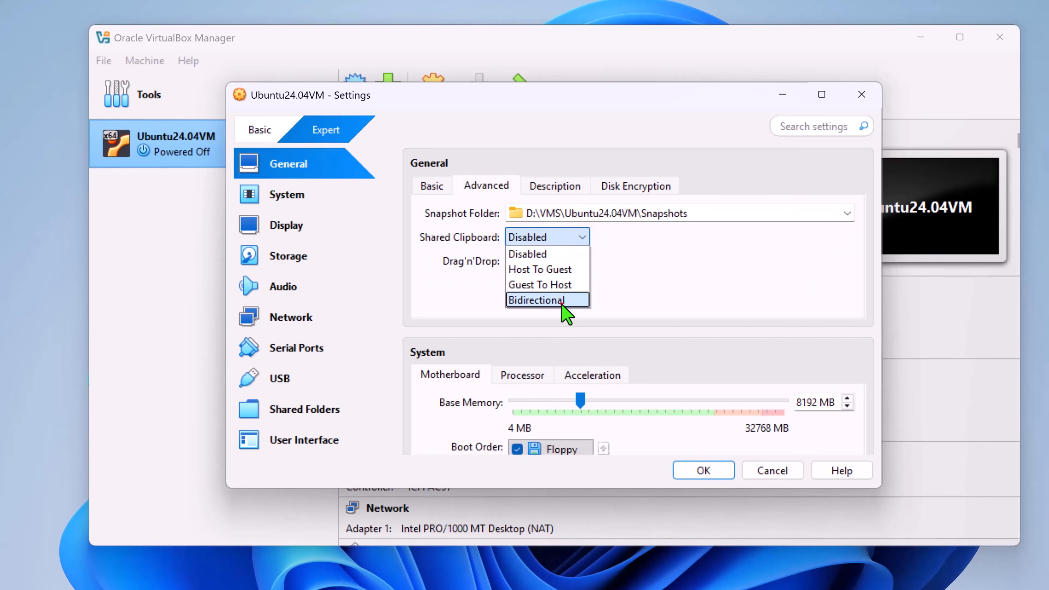
click(564, 301)
click(578, 261)
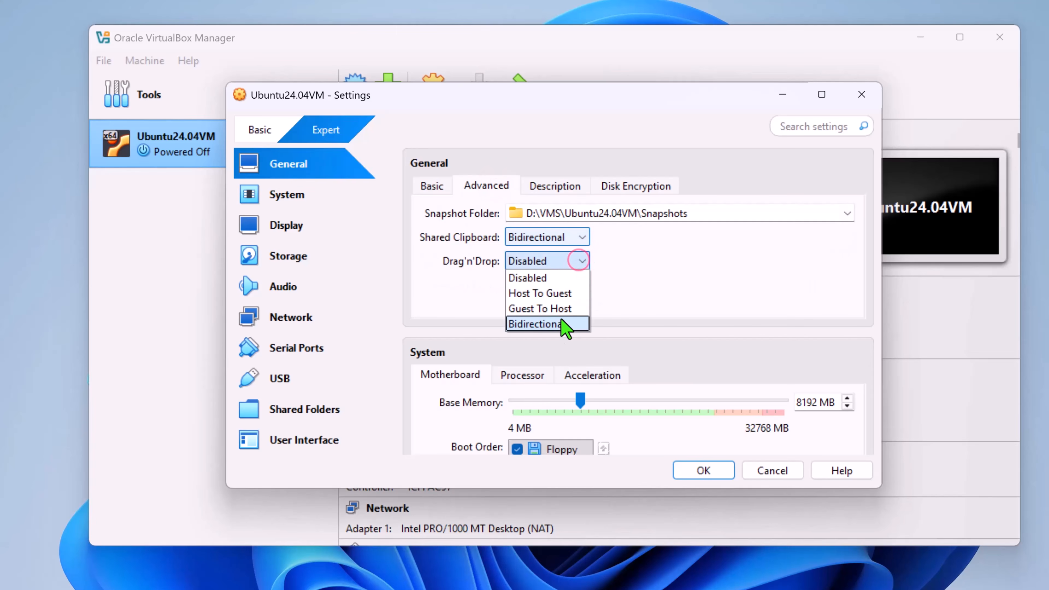
click(562, 324)
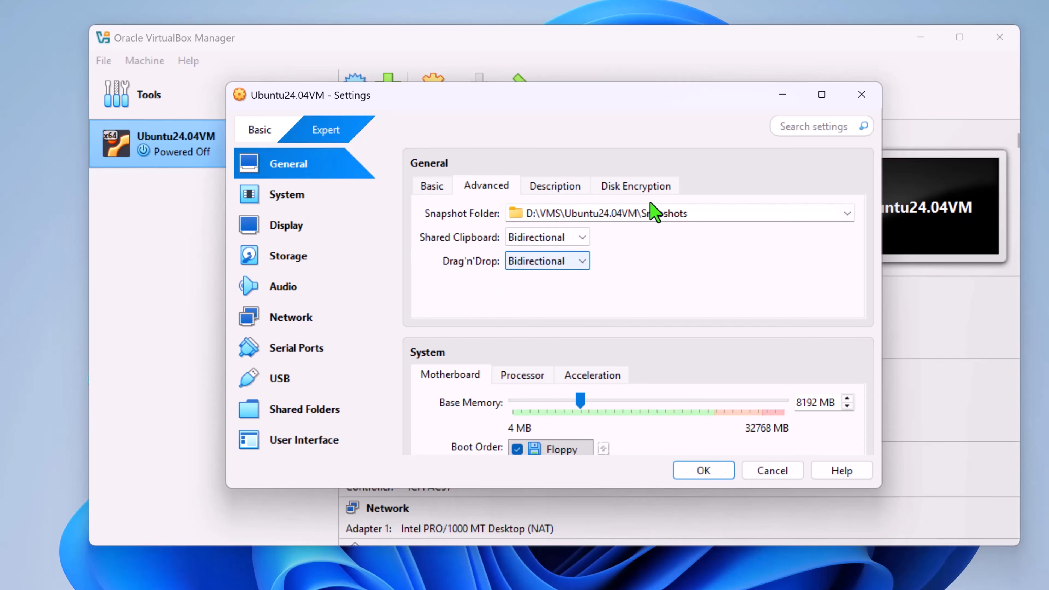
Review the machine's System motherboard settings, and change the display's graphics controller to VBoxVGA.
click(280, 196)
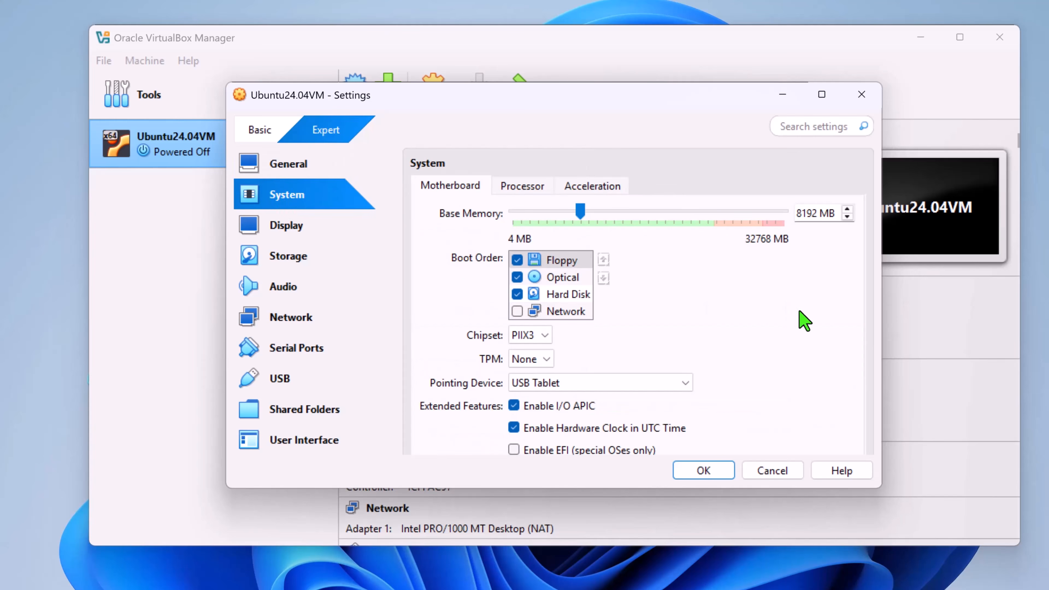
scroll(801, 312, down, 2)
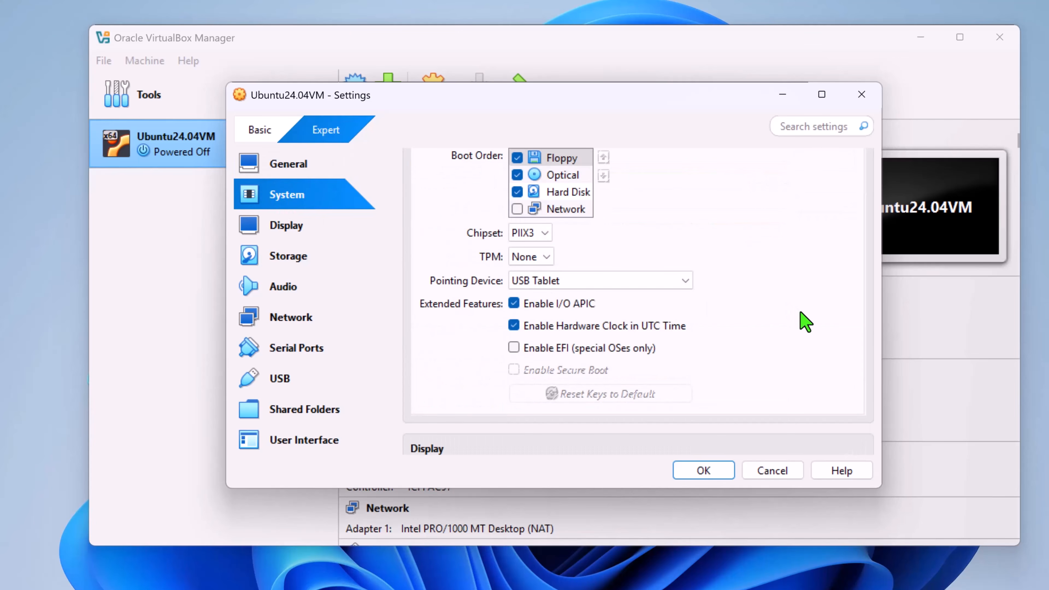
scroll(800, 311, up, 1)
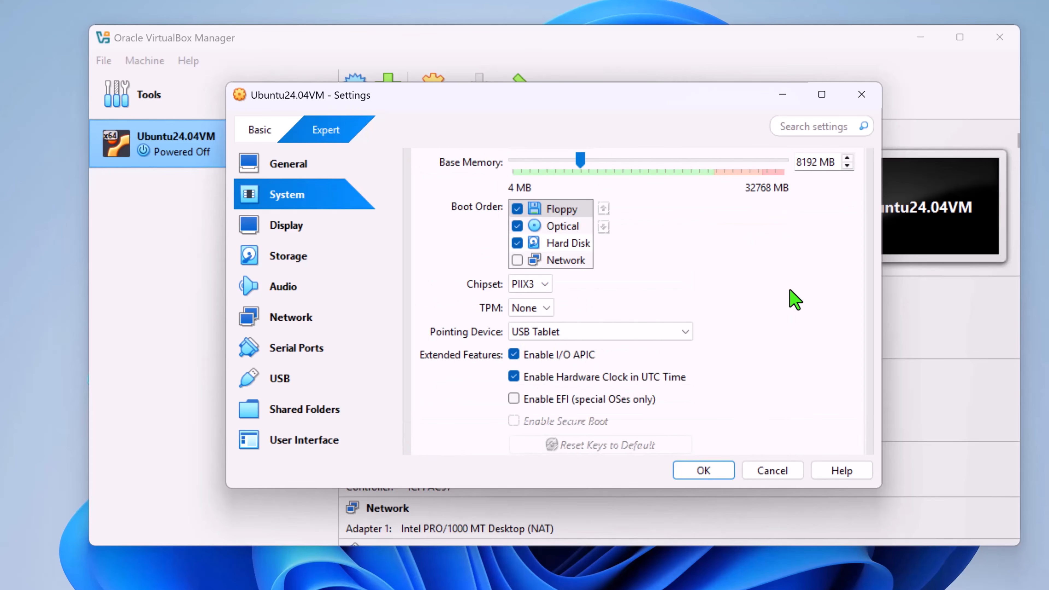
click(296, 232)
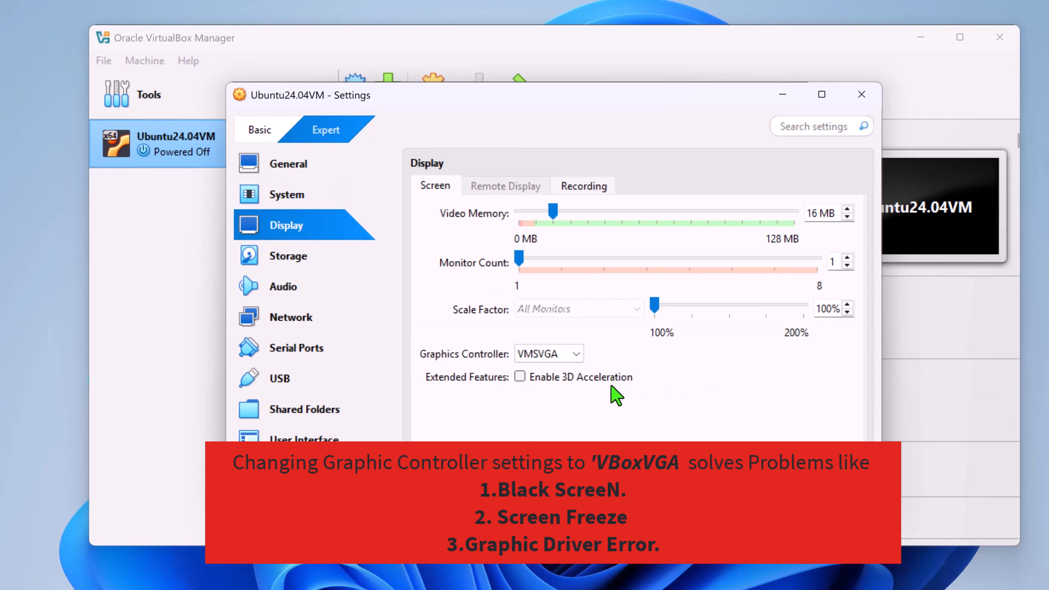
click(572, 355)
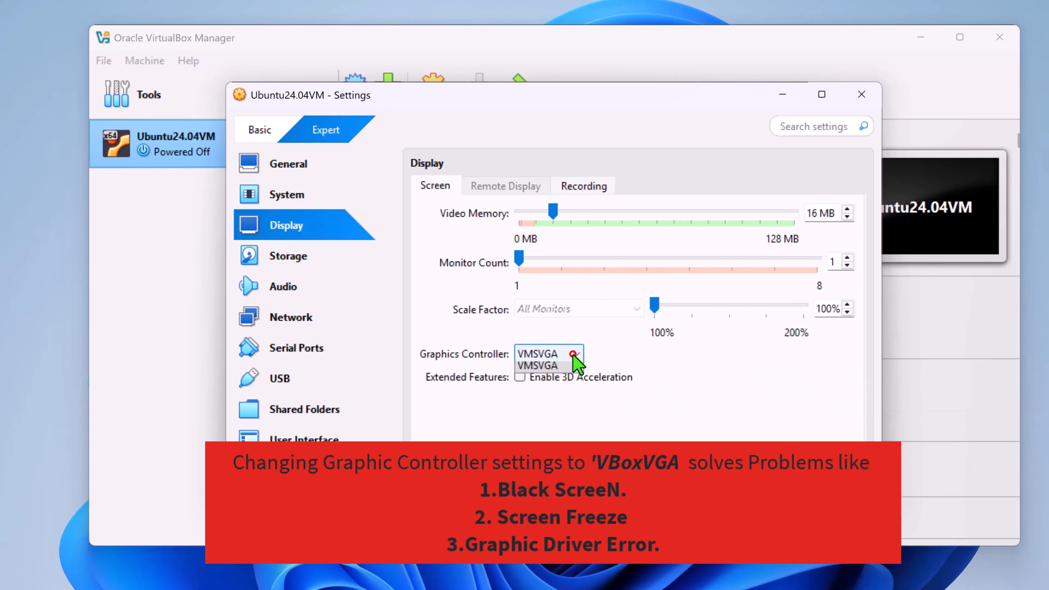
click(549, 371)
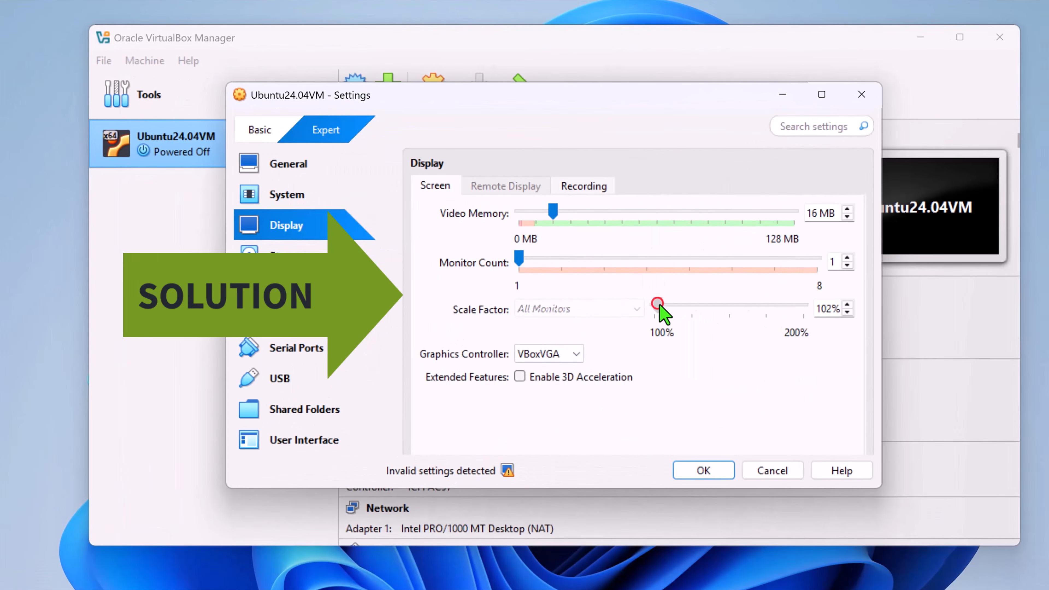
Set the display's scale factor to 200% and its video memory to 80 MB.
drag(660, 305, 807, 317)
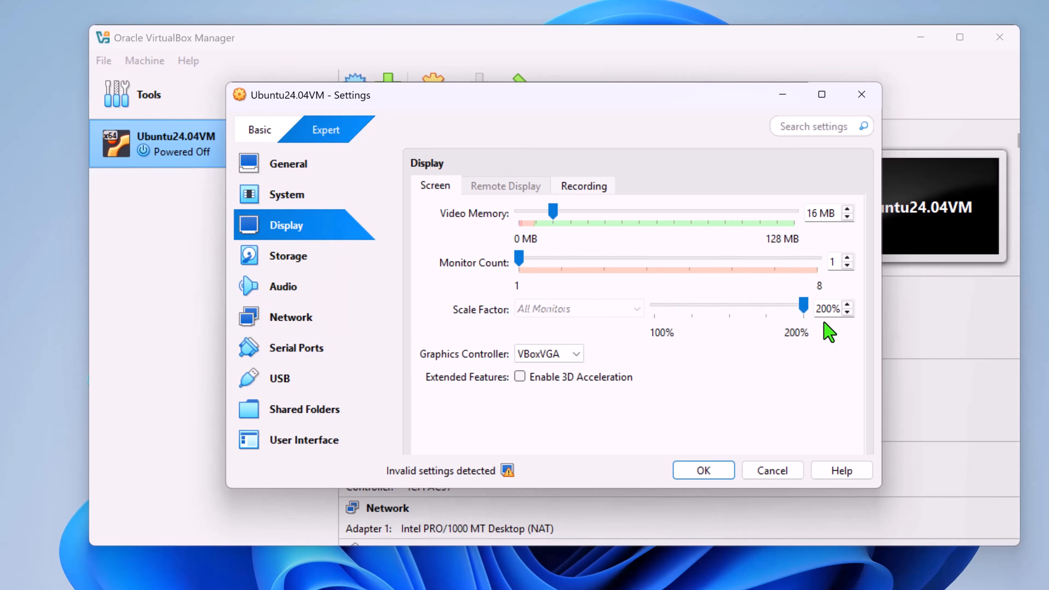
click(554, 210)
drag(554, 212, 656, 218)
Check the ubuntu-24.04.1-desktop-amd64.iso optical drive in the storage settings, and save the machine's settings.
click(301, 258)
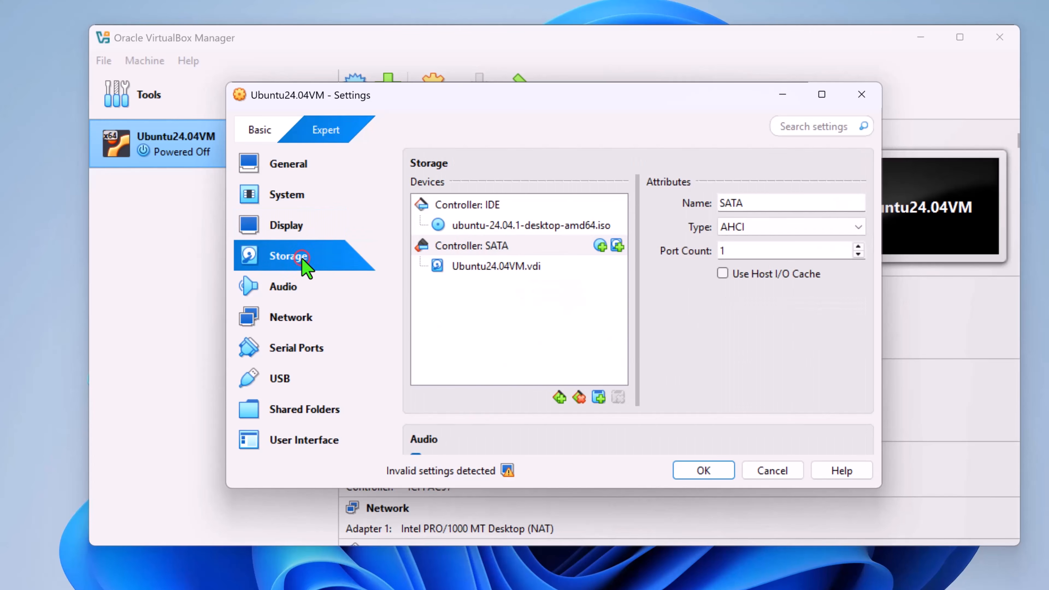
click(521, 226)
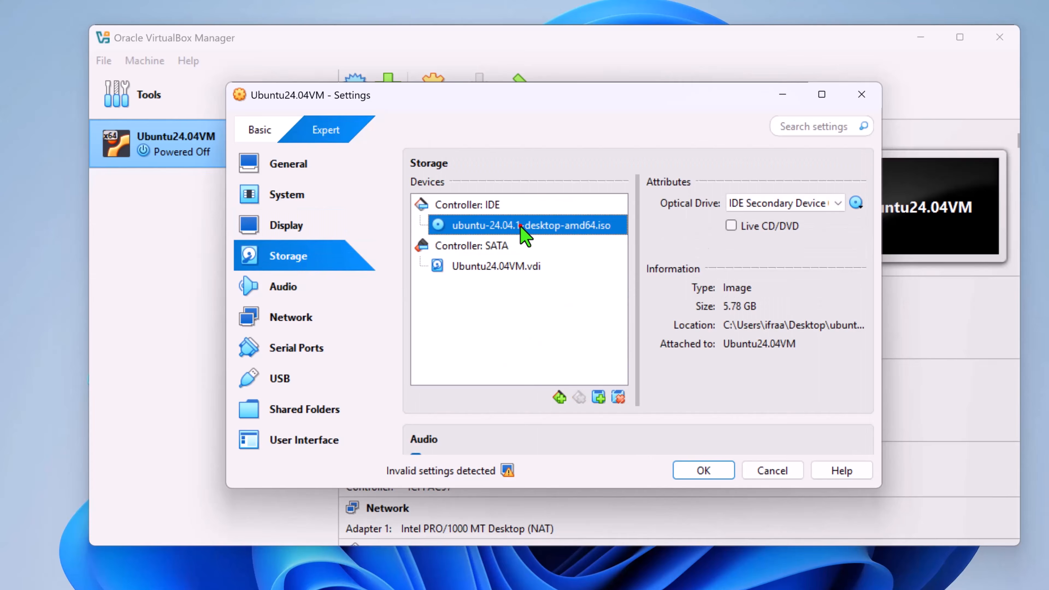
click(712, 473)
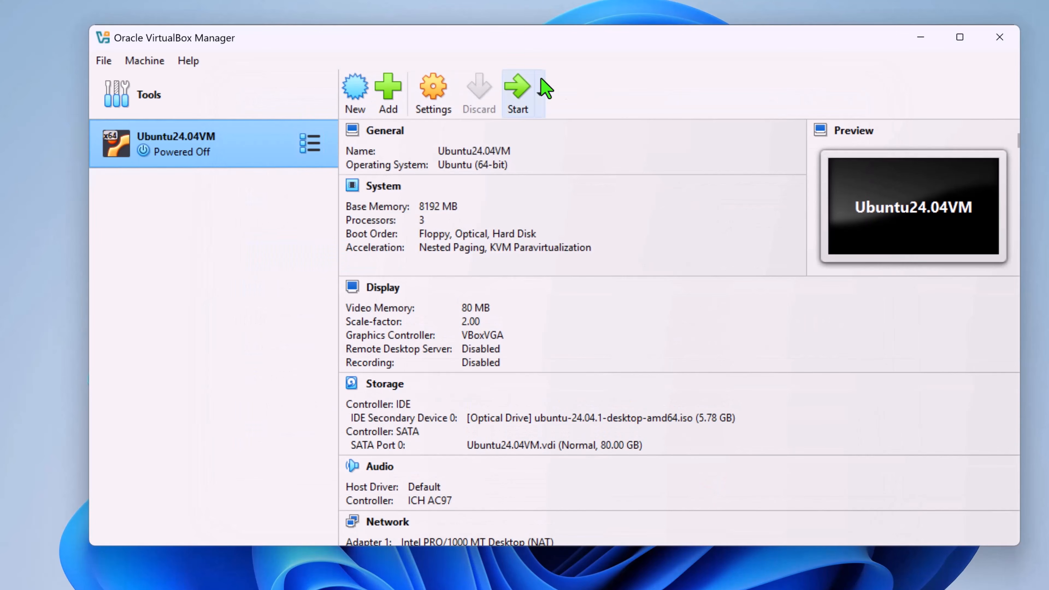
Start the Ubuntu24.04VM machine and boot it with the Try or Install Ubuntu entry.
click(525, 90)
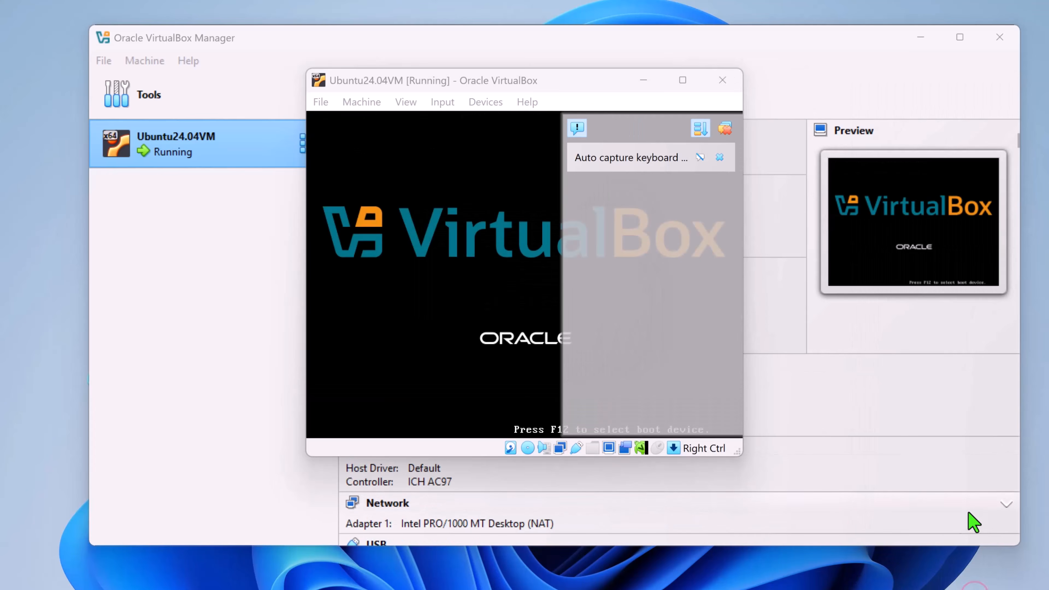
click(780, 128)
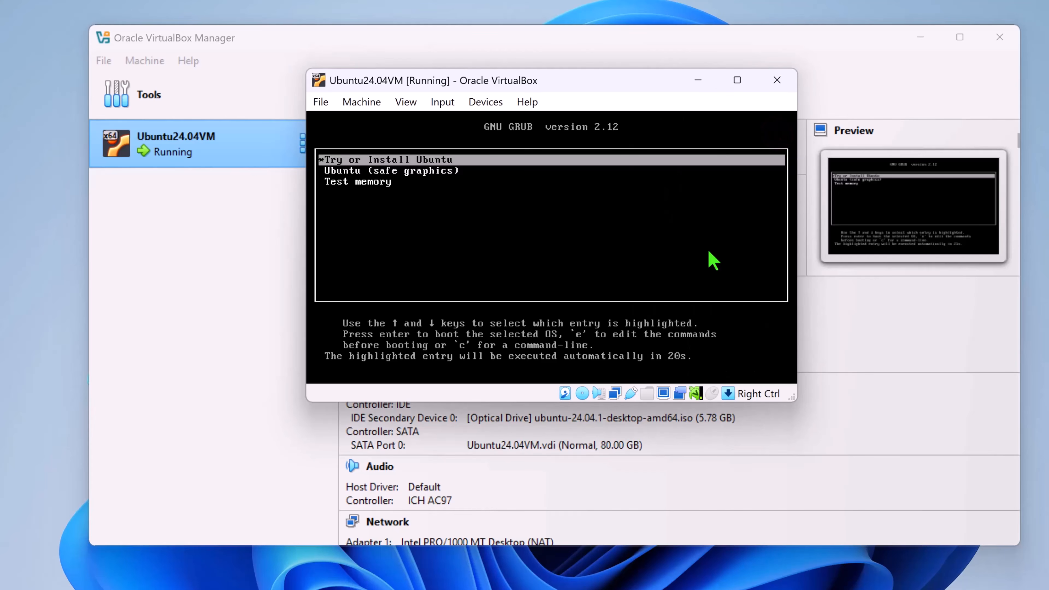
key(Return)
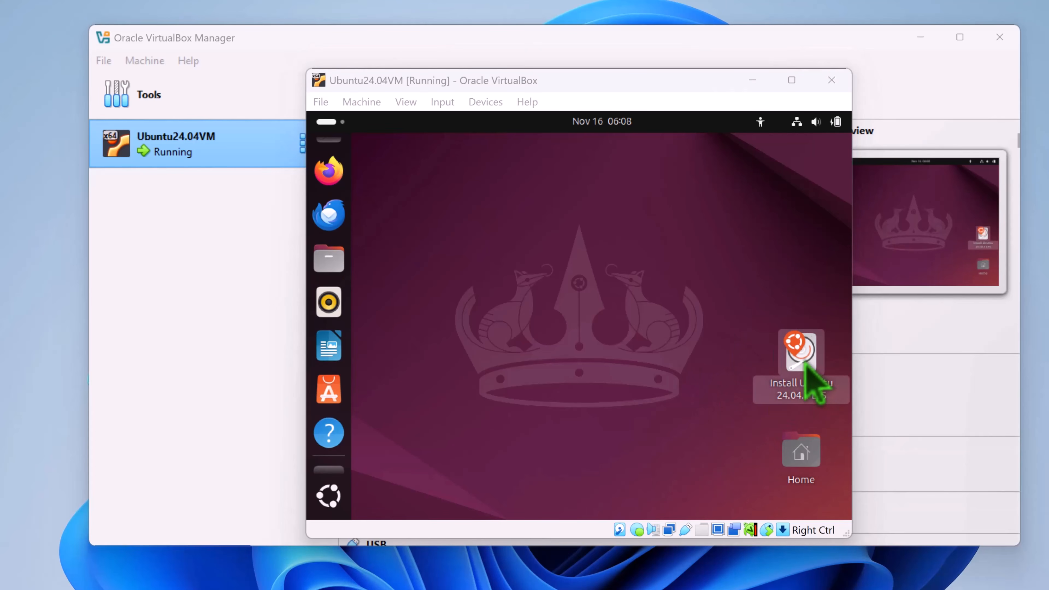
Launch the Ubuntu 24.04.1 installer from the guest desktop and choose English as the language.
click(807, 366)
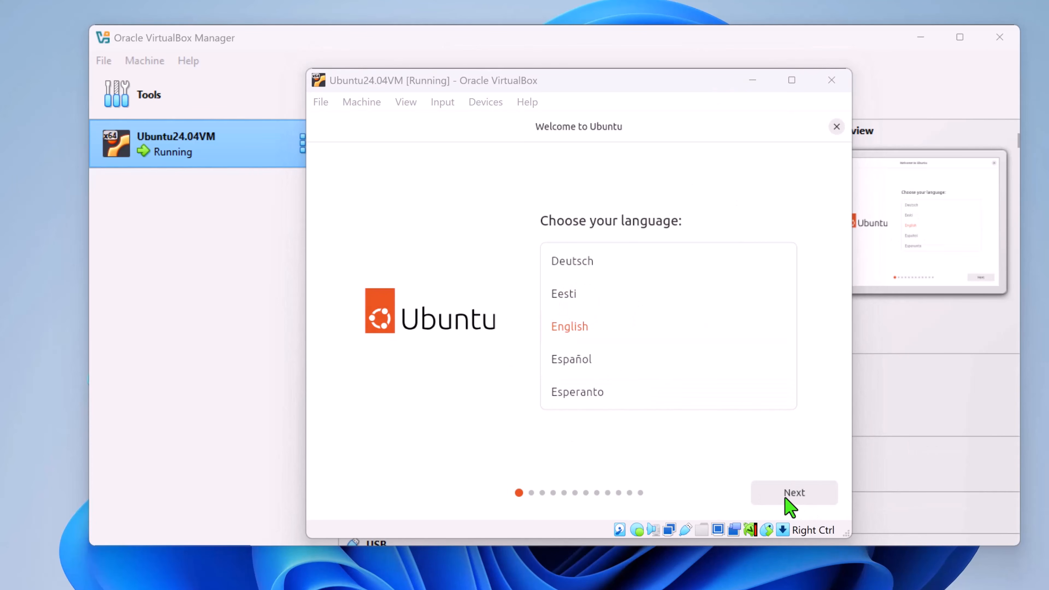
click(570, 327)
click(795, 494)
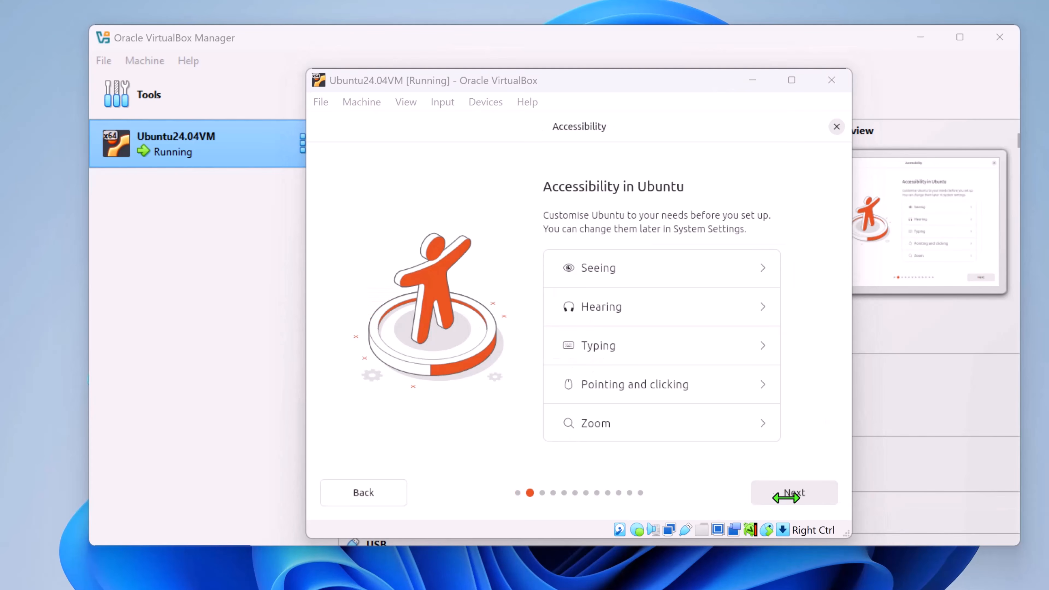
Skip the accessibility options and accept the English (US) keyboard layout and variant.
click(798, 490)
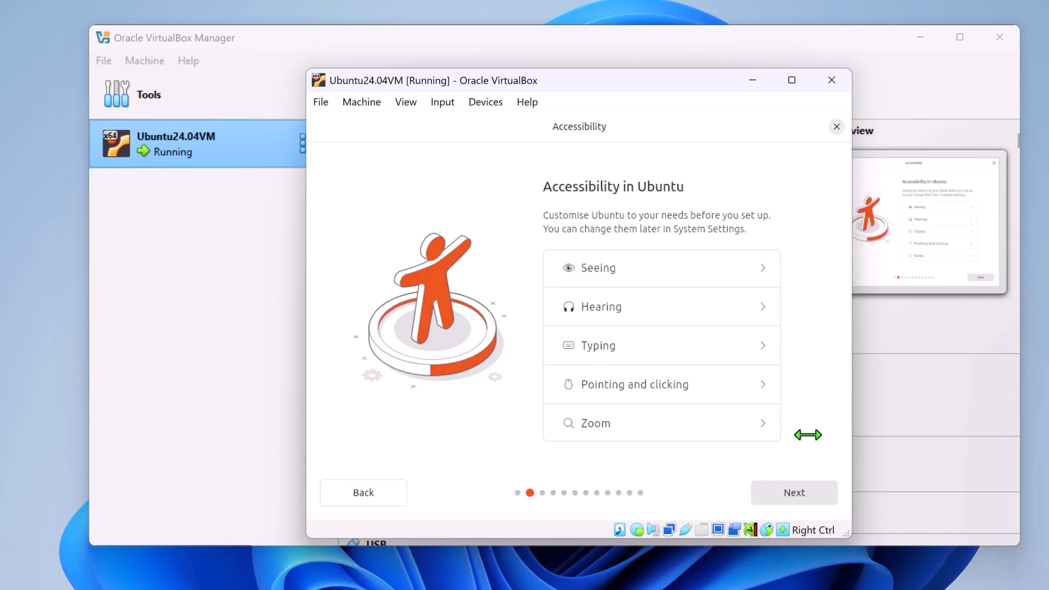
click(794, 492)
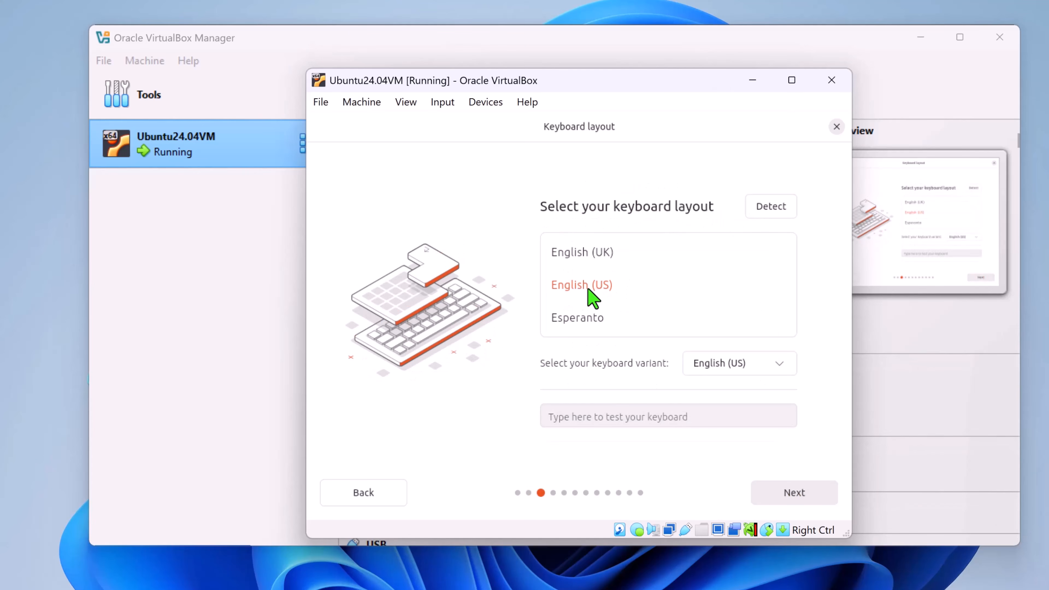
click(795, 493)
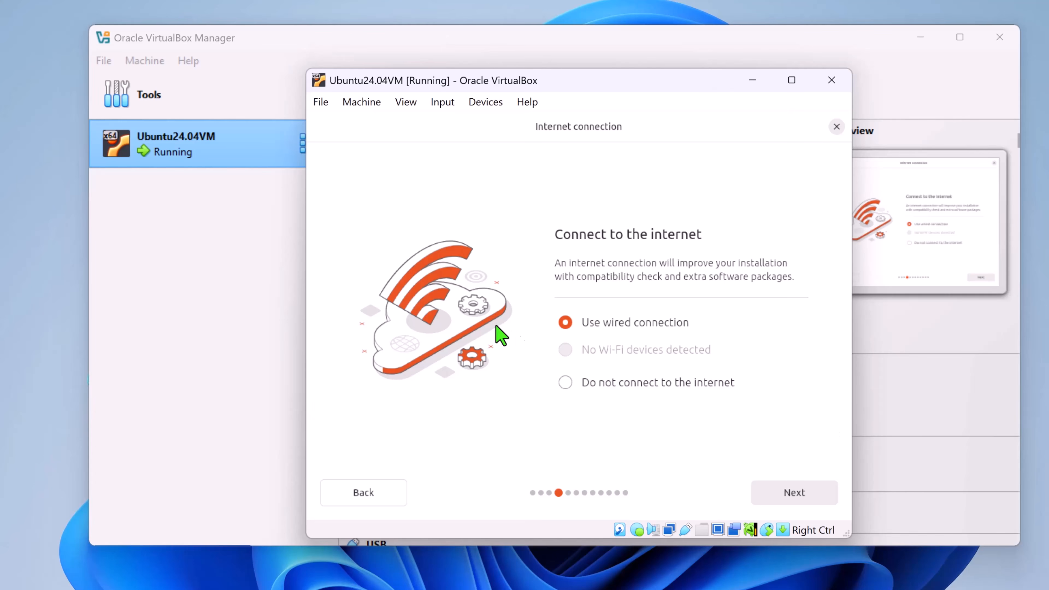
Accept the wired internet connection and the Interactive installation type in the Ubuntu installer.
click(788, 495)
click(788, 495)
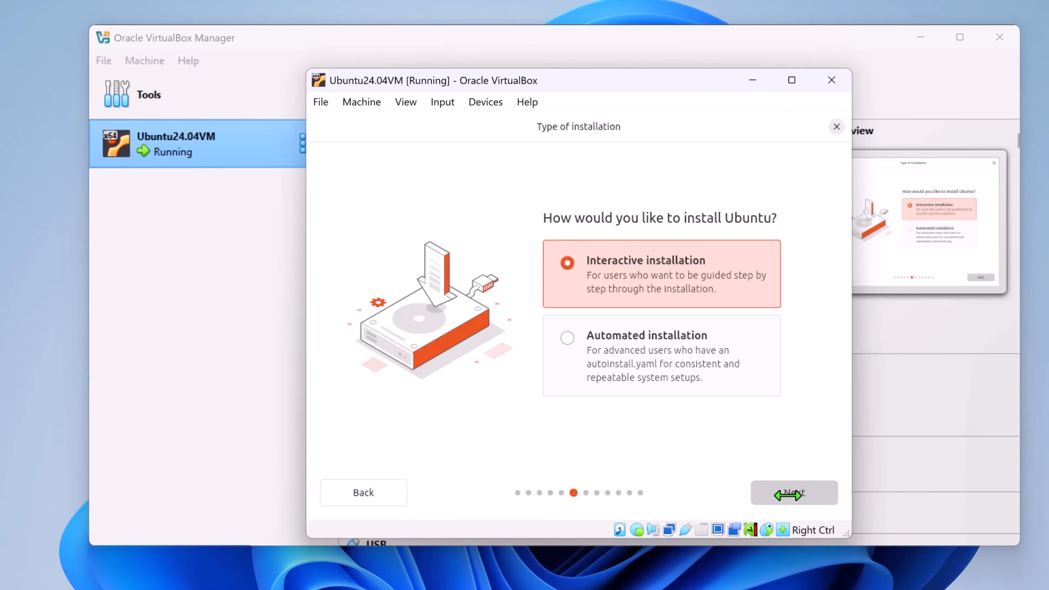
click(788, 495)
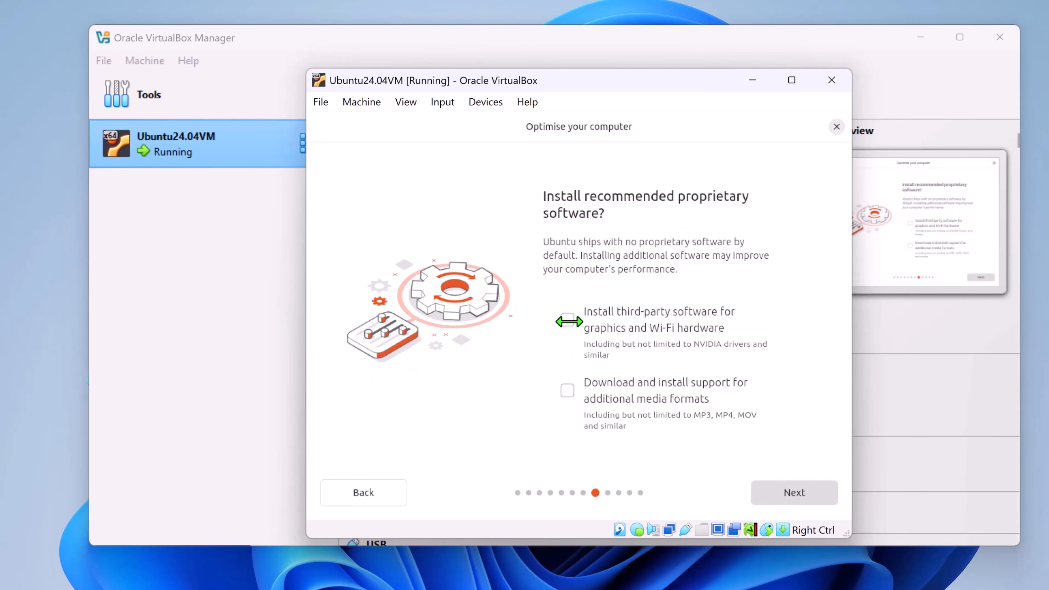
Enable third-party graphics and Wi-Fi software and additional media format support, and accept Erase disk and install Ubuntu.
click(568, 321)
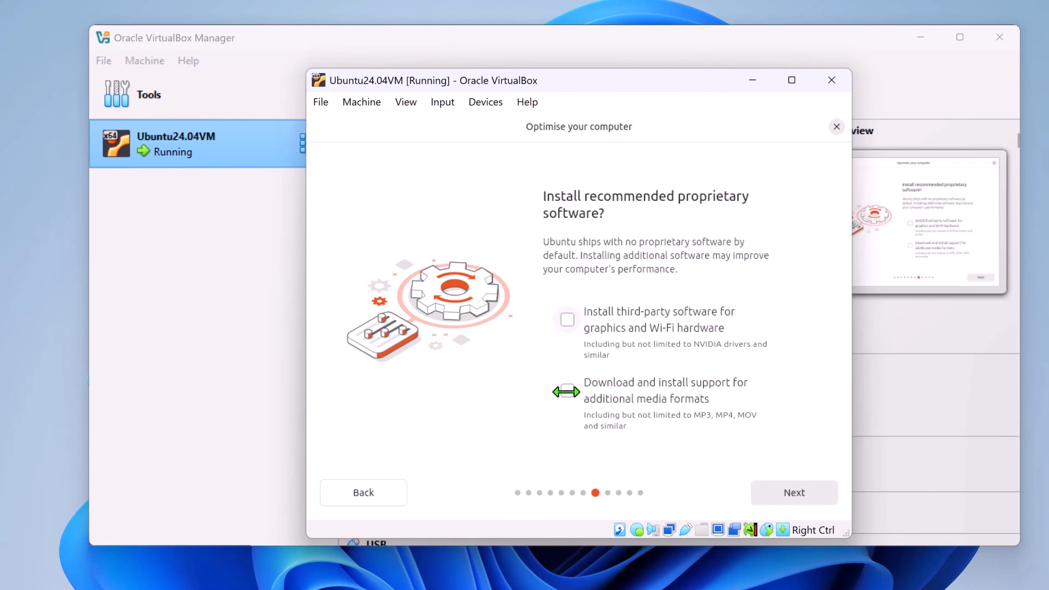
click(566, 391)
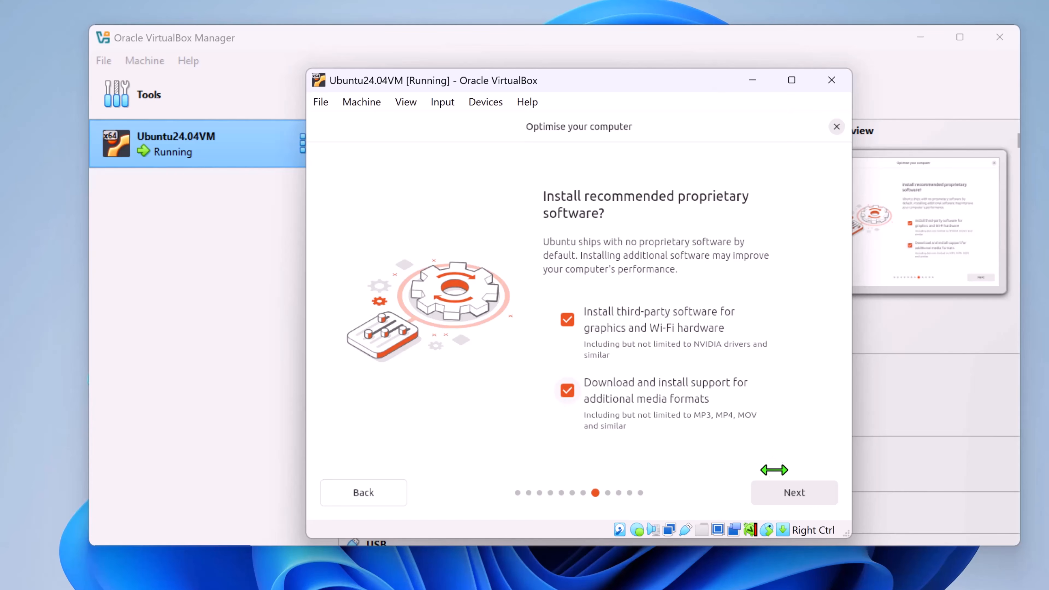
click(797, 493)
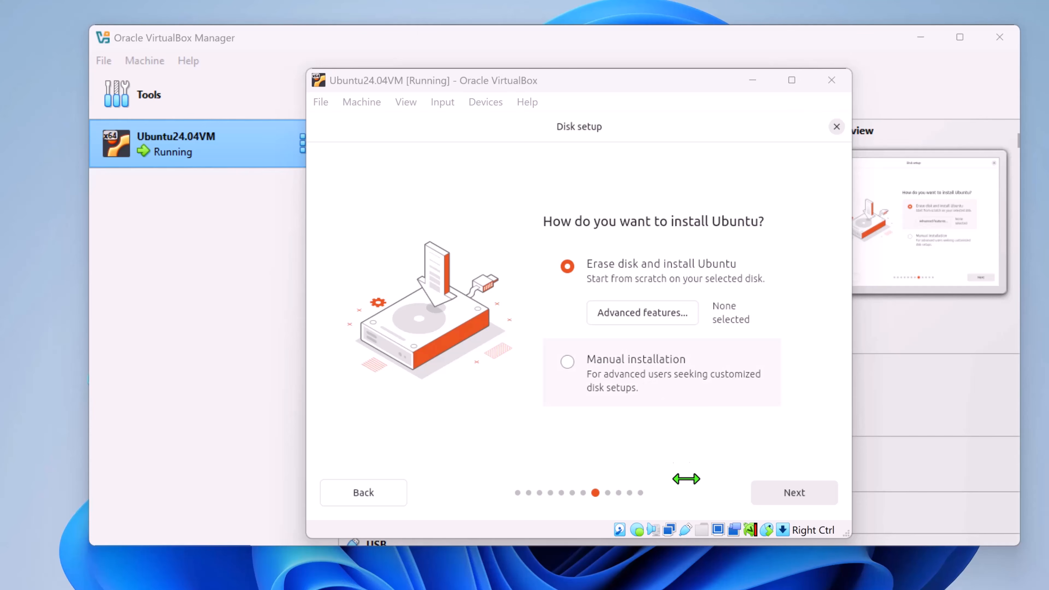
click(798, 492)
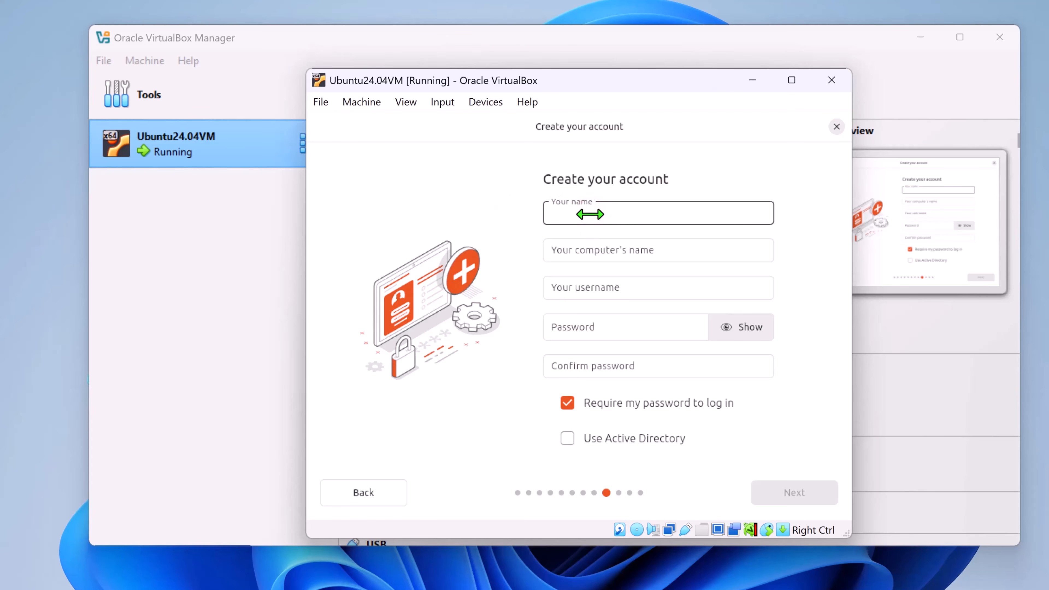
Create the Ubuntu account by entering the user's name, the account password and its confirmation, and continue to the timezone selection.
text(Rock)
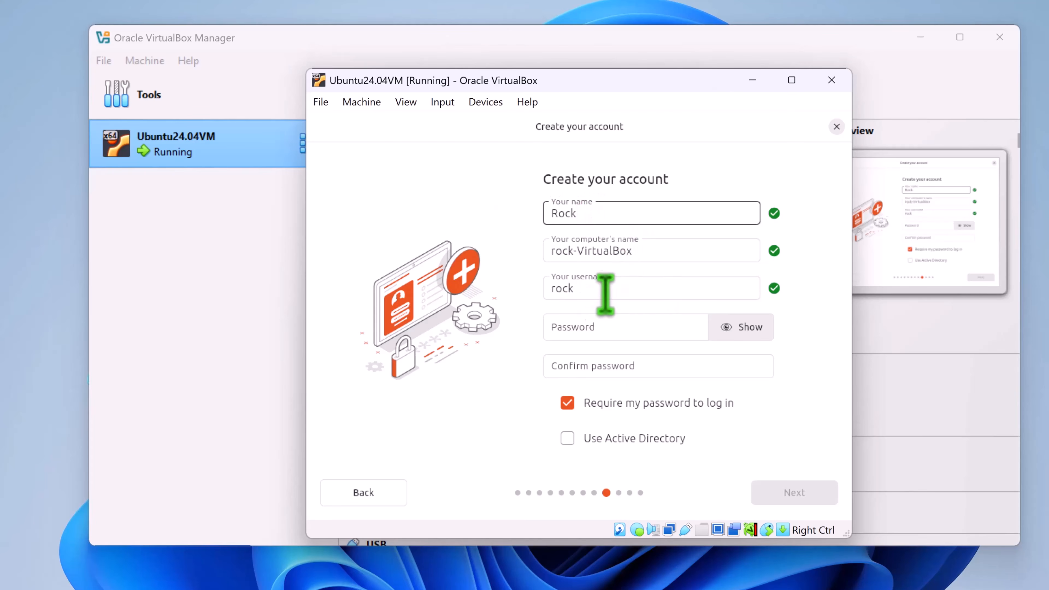
click(608, 327)
click(729, 327)
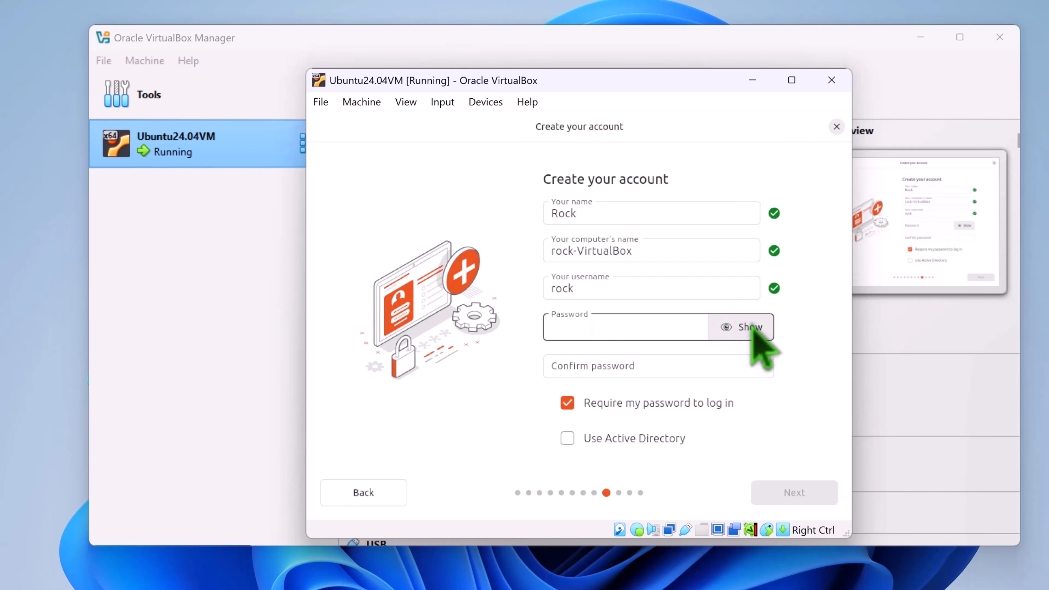
text(••••••)
click(664, 367)
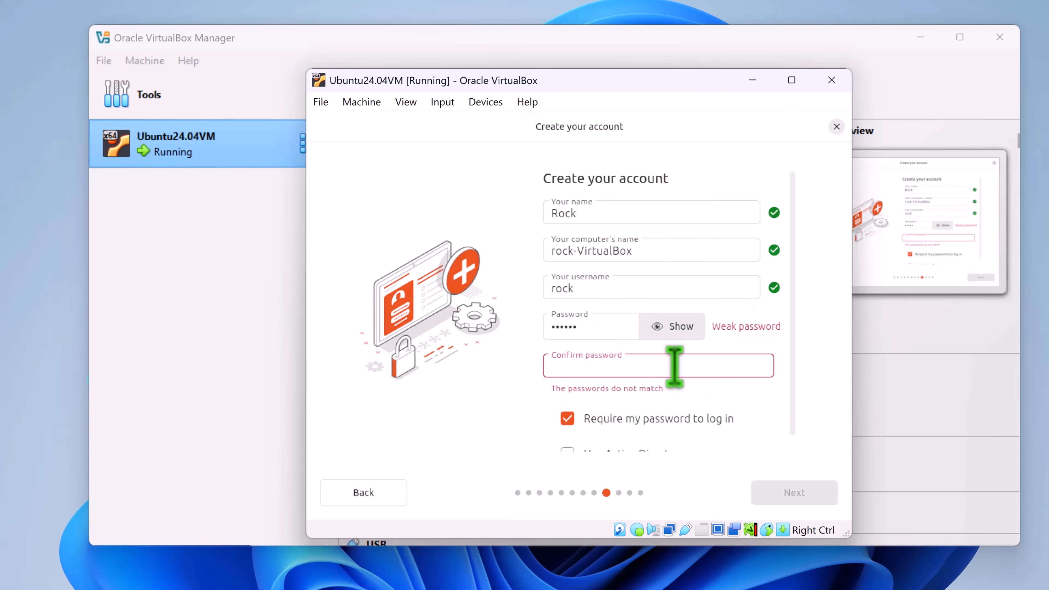
text(••••••)
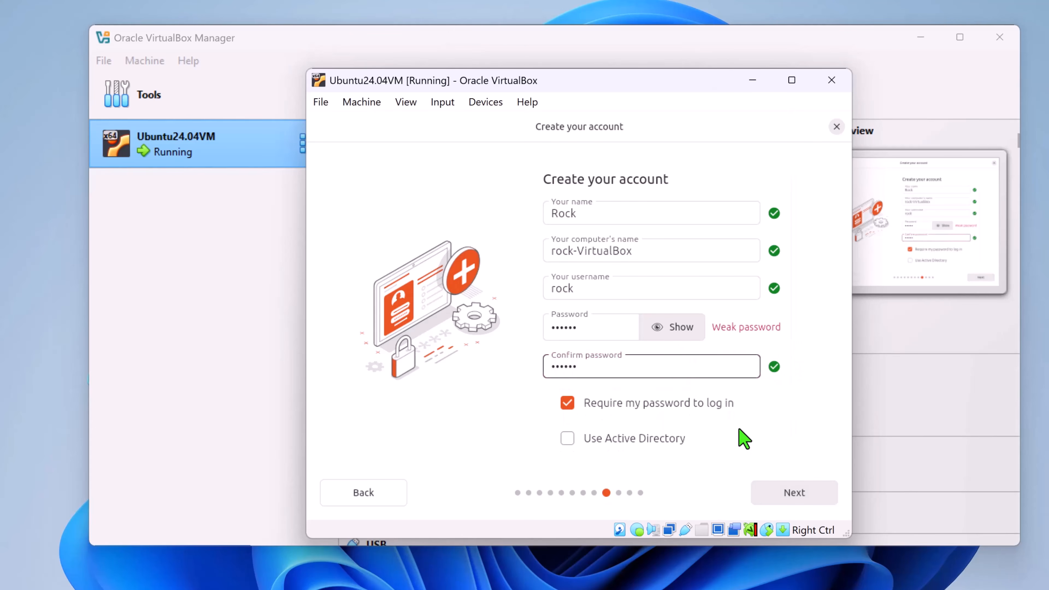
click(801, 492)
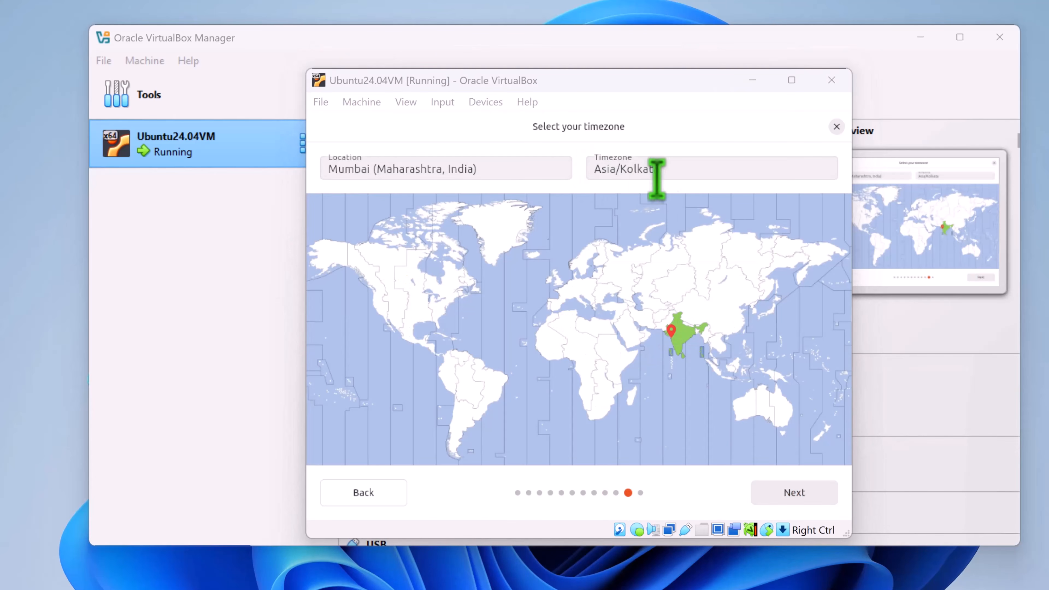
Accept the Mumbai location with the Asia/Kolkata timezone and start the Ubuntu installation with the reviewed choices.
click(793, 492)
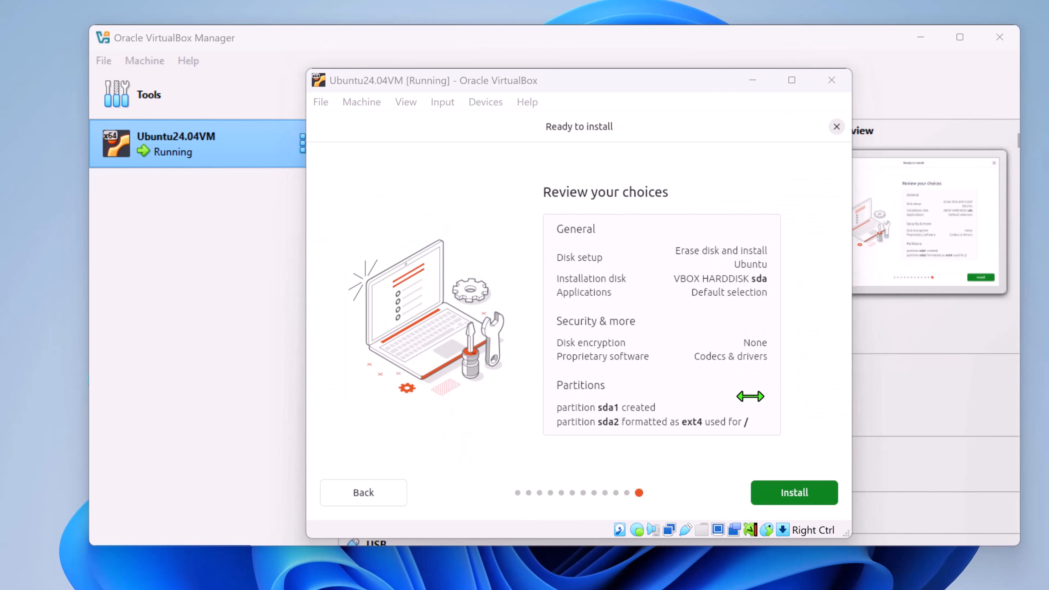
click(798, 492)
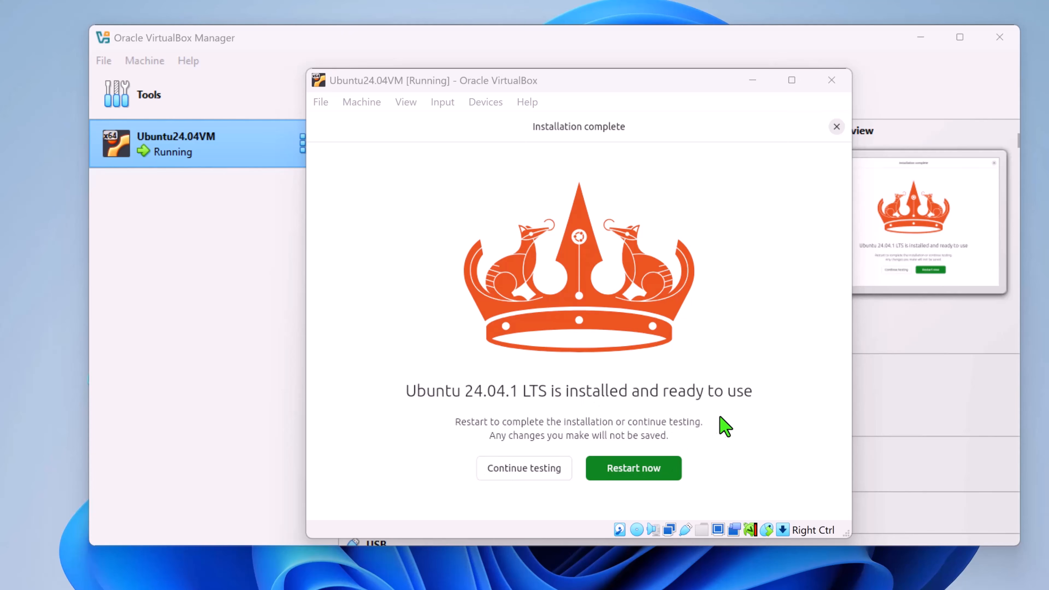
Restart the virtual machine after the completed installation and delete the finished VirtualBox notifications.
click(625, 470)
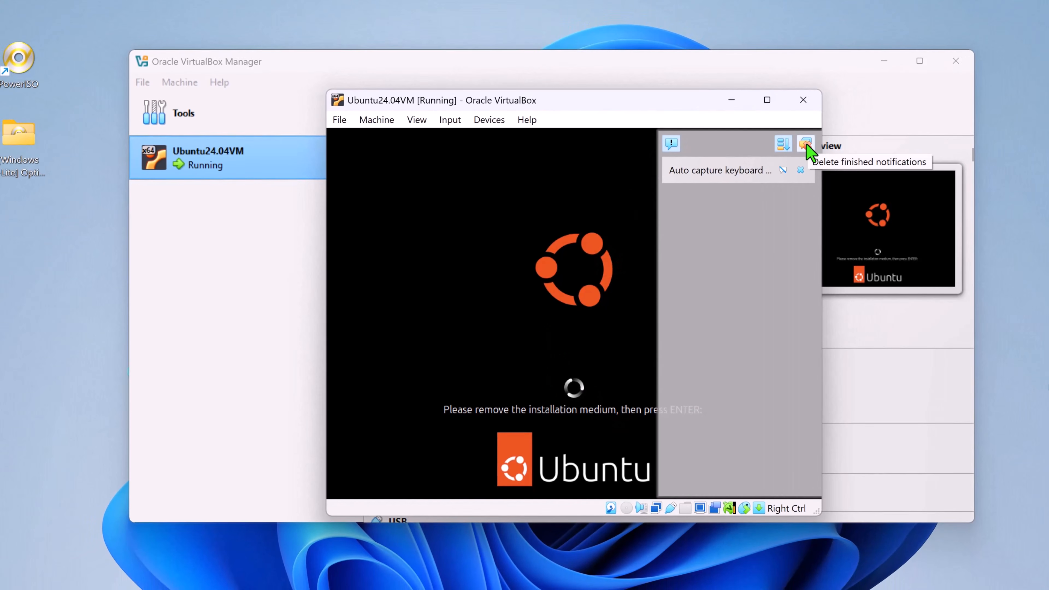
click(805, 144)
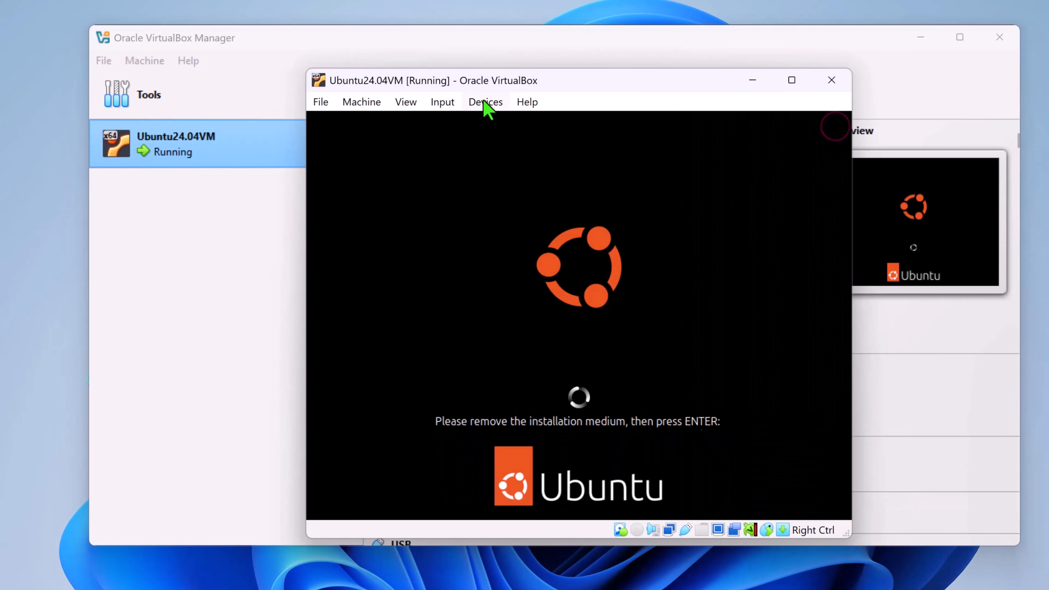
Mount ubuntu-24.04.1-desktop-amd64.iso from the Desktop folder in the running machine's virtual optical drive.
click(486, 102)
mouse_move(493, 124)
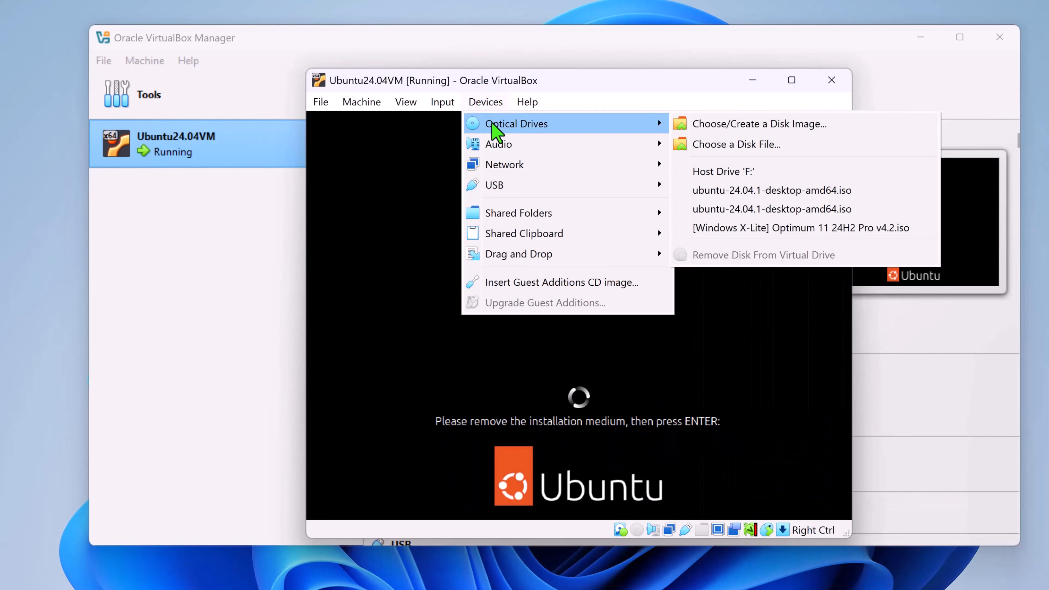
click(753, 214)
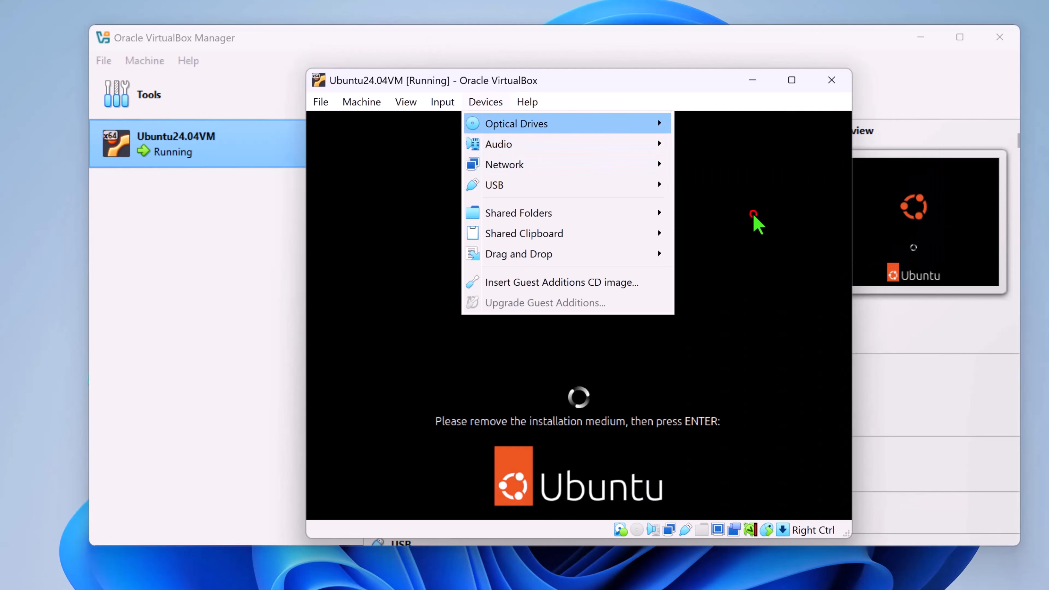
Remove the Ubuntu ISO from the machine's virtual optical drive, forcing the unmount.
click(495, 101)
mouse_move(542, 132)
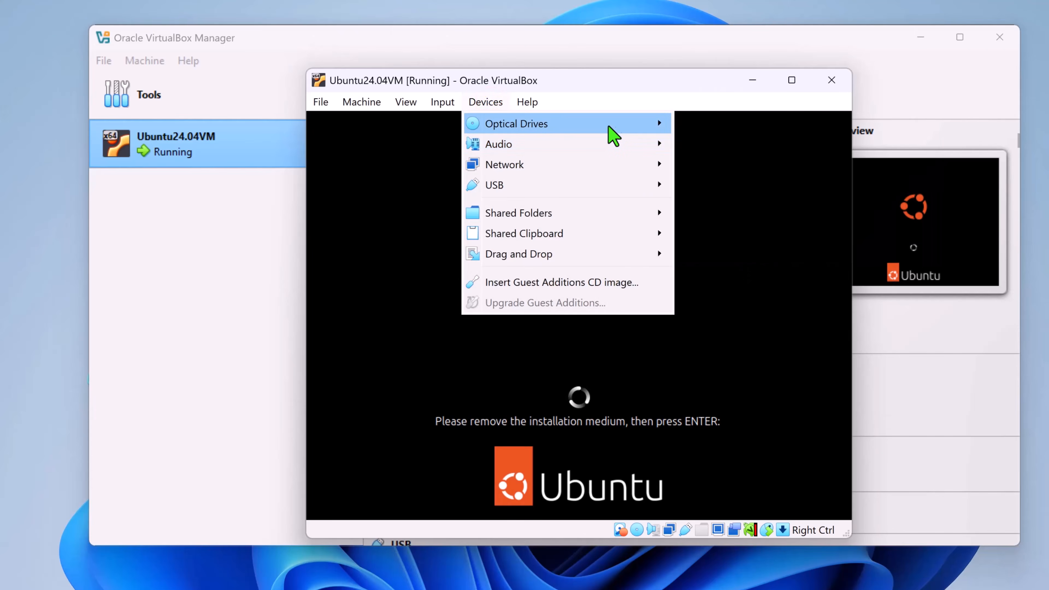
mouse_move(617, 134)
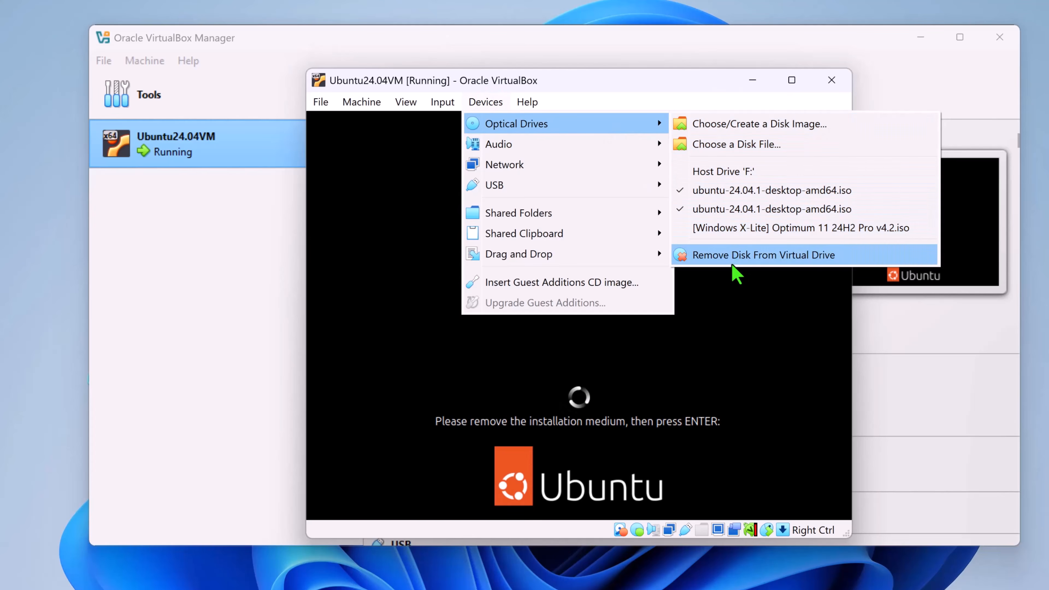
click(749, 260)
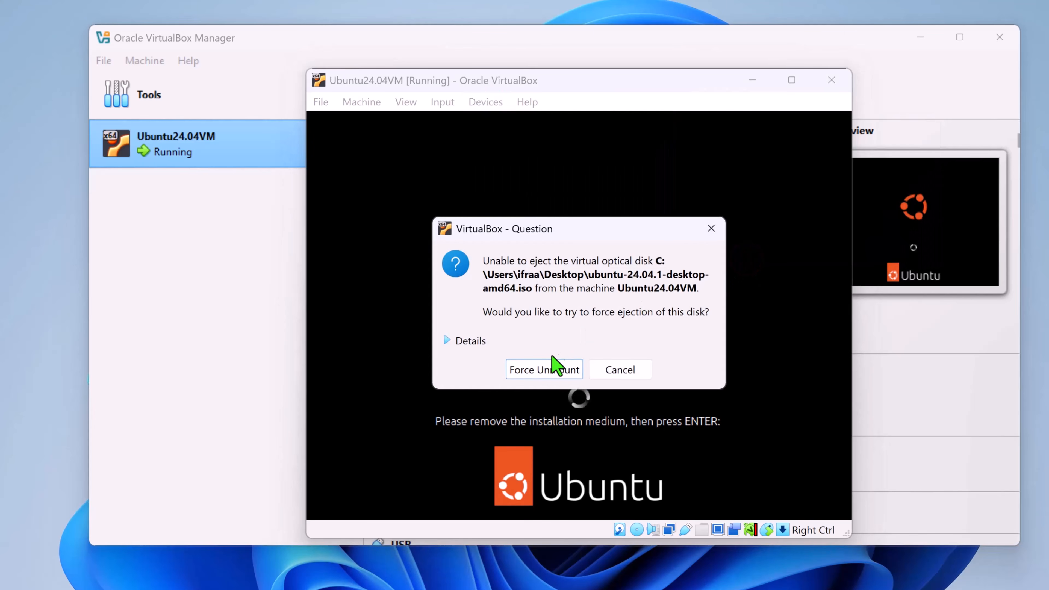
click(548, 369)
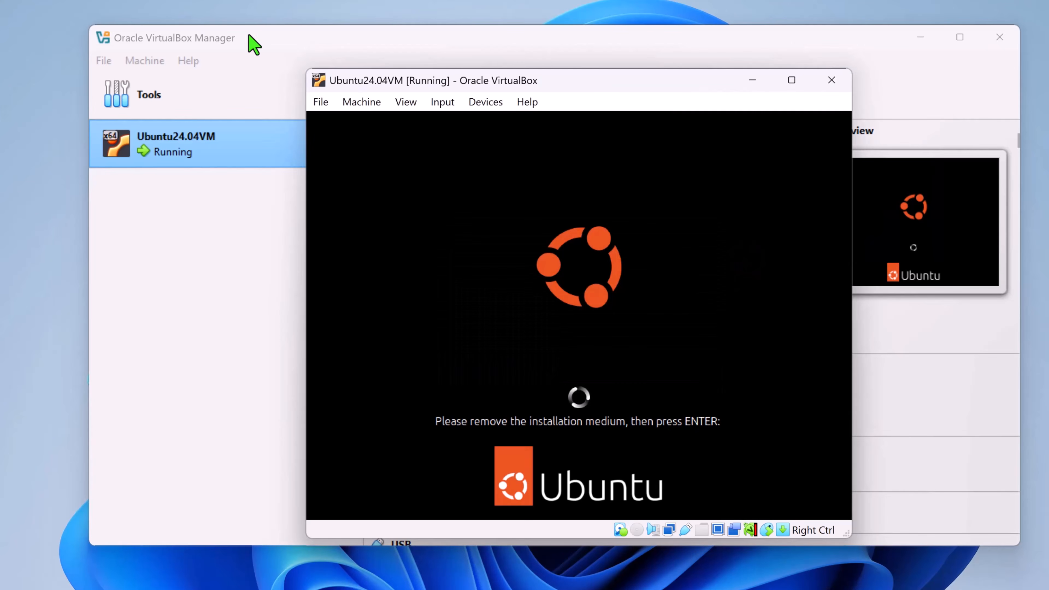
Confirm in the guest that the installation medium is removed, and close the virtual machine by powering it off.
click(320, 103)
mouse_move(366, 106)
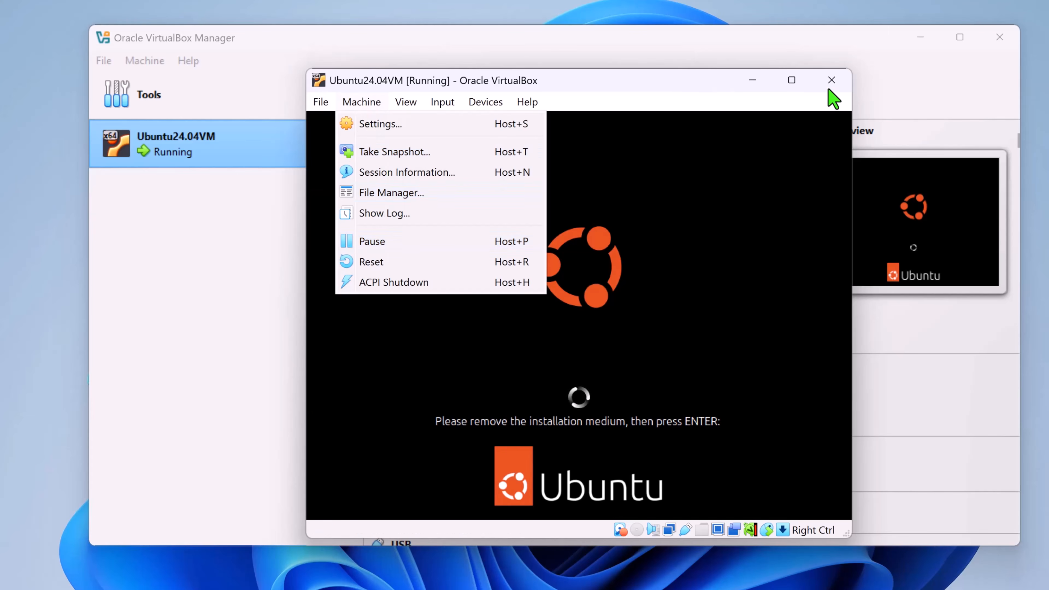
click(834, 83)
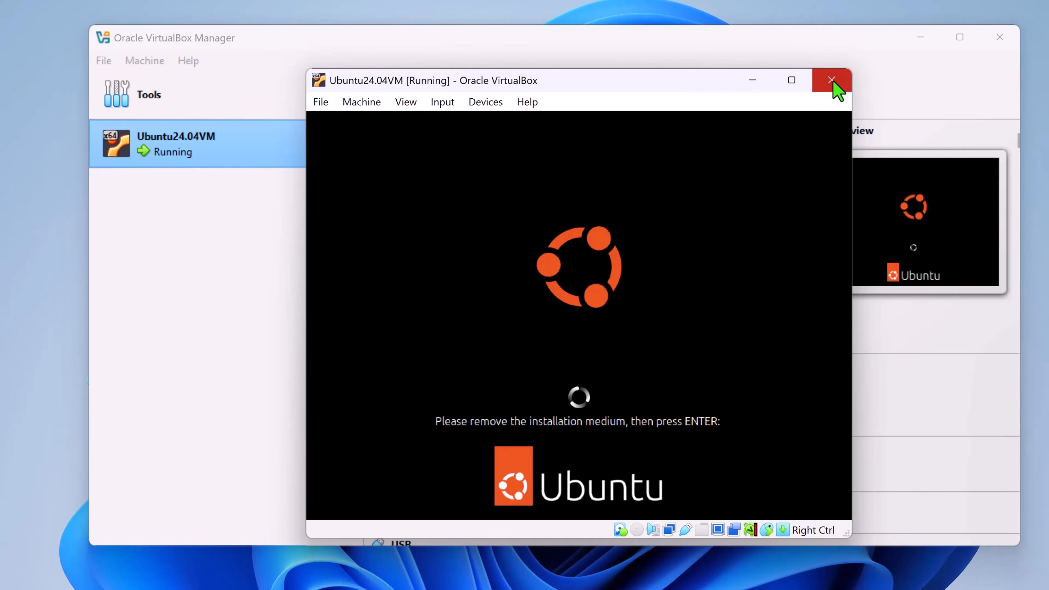
key(Return)
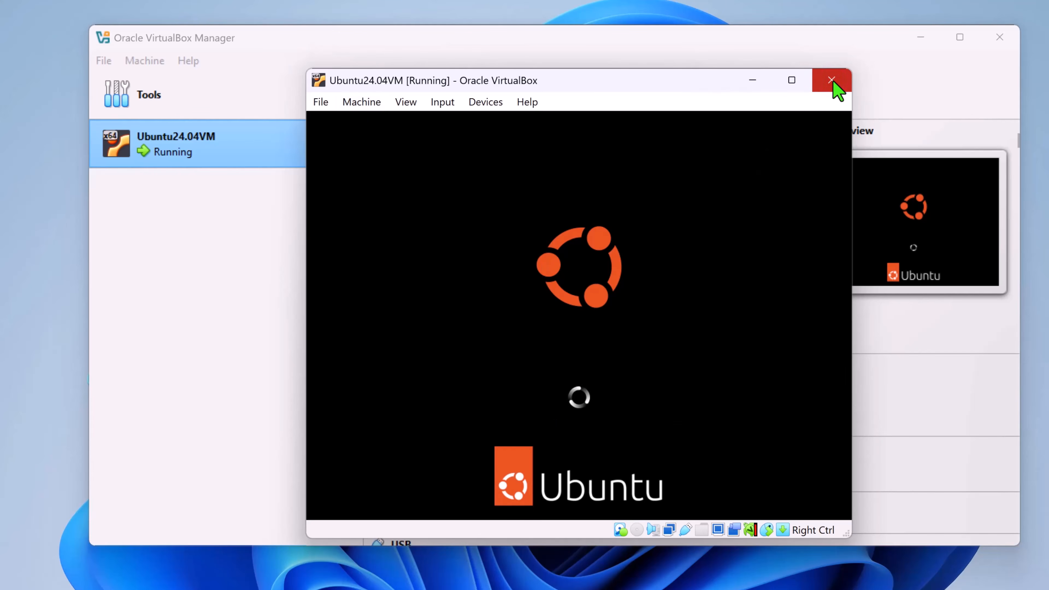
click(834, 82)
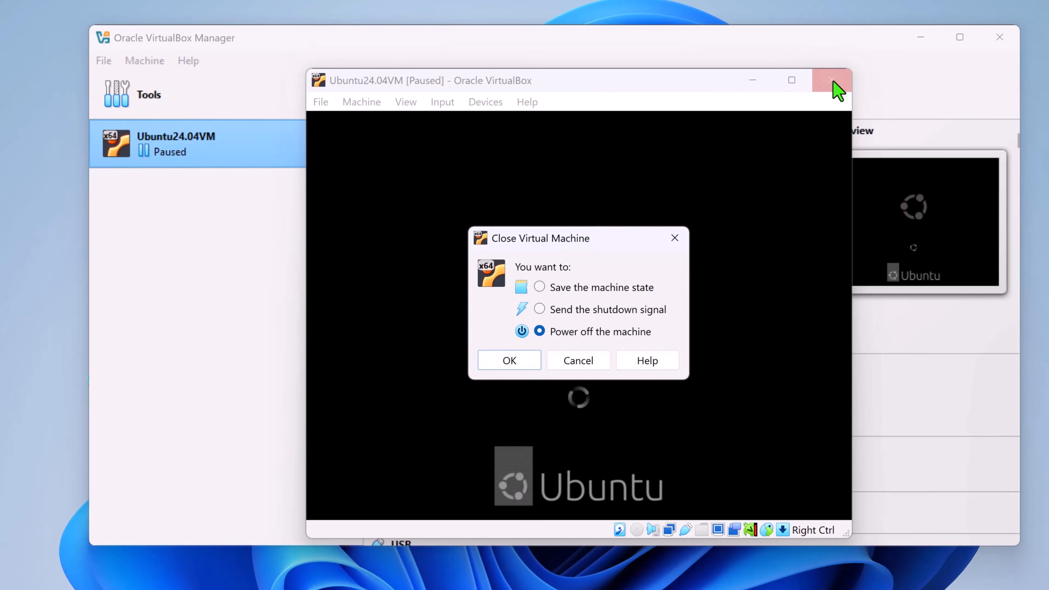
click(513, 368)
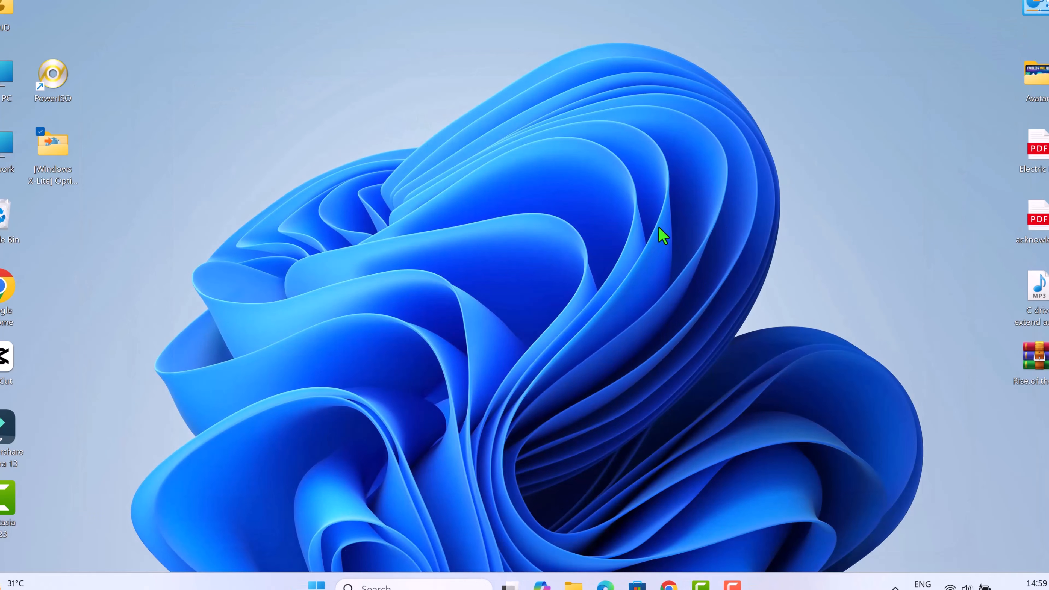
Reopen Oracle VirtualBox from the Windows desktop and start the Ubuntu24.04VM virtual machine.
key(super)
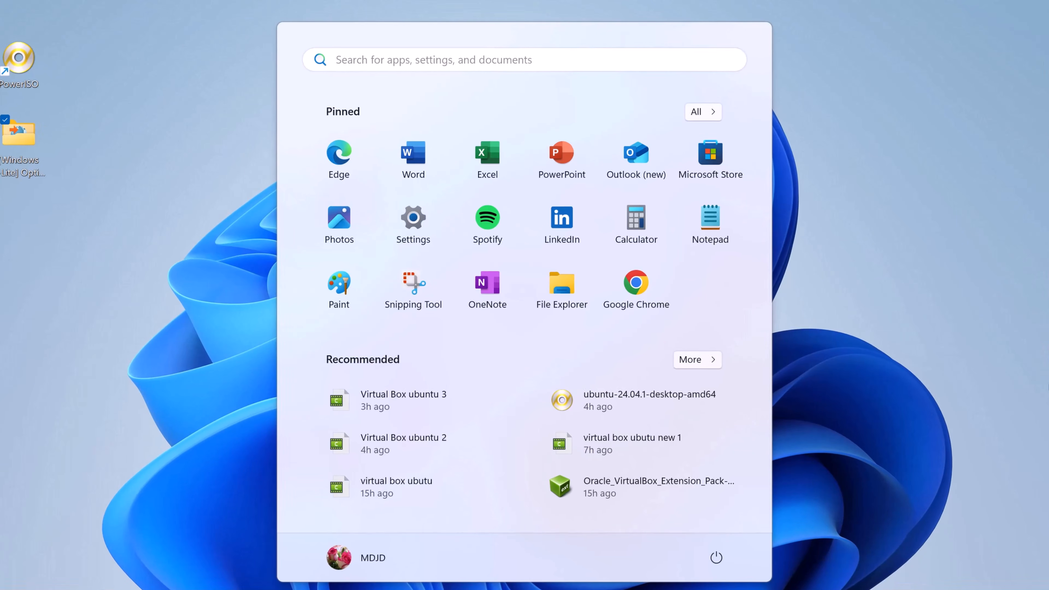
click(598, 501)
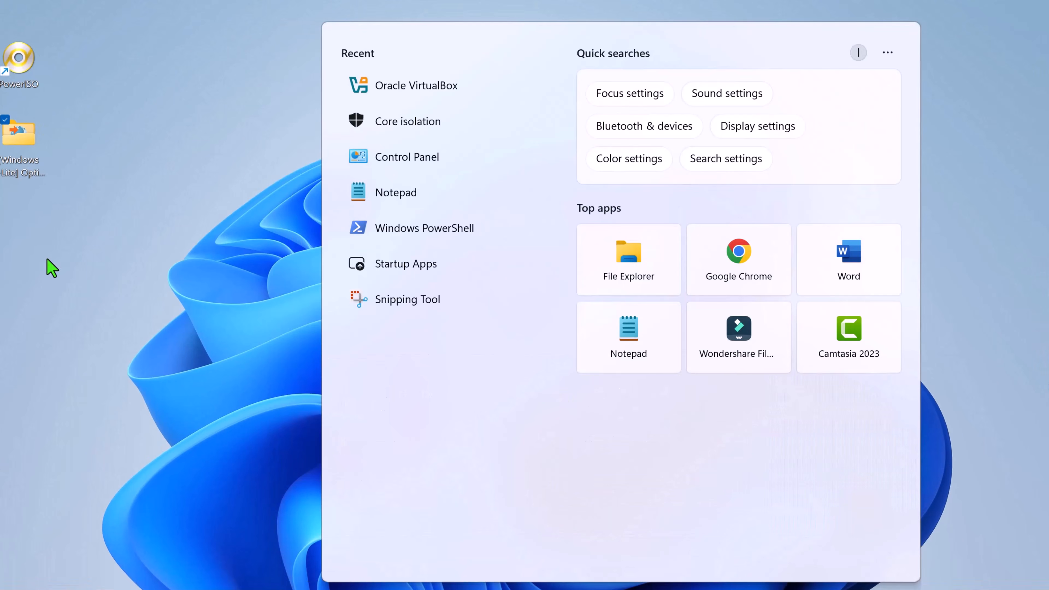
click(422, 96)
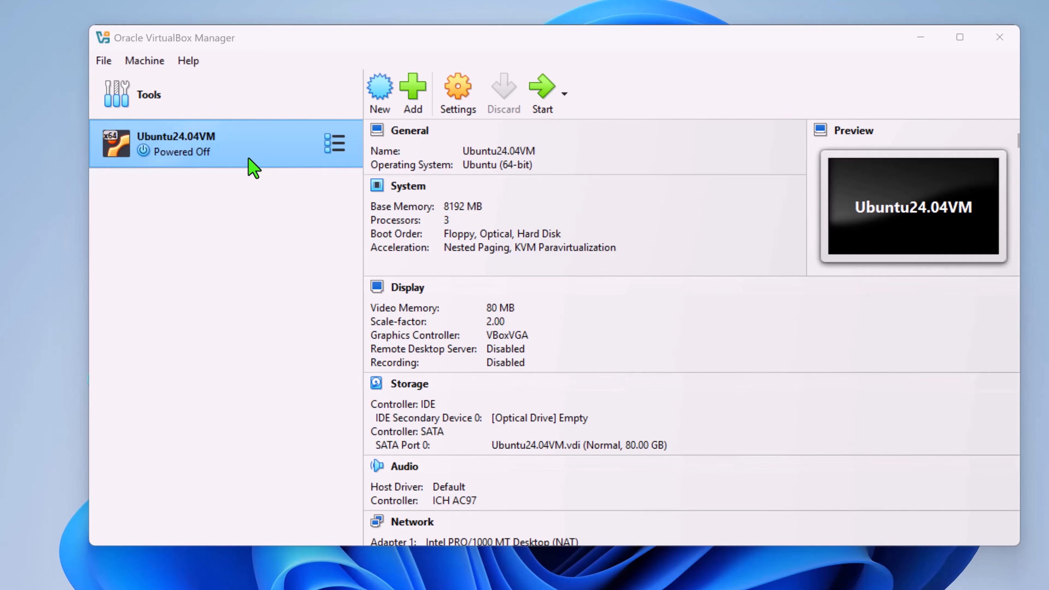
click(540, 97)
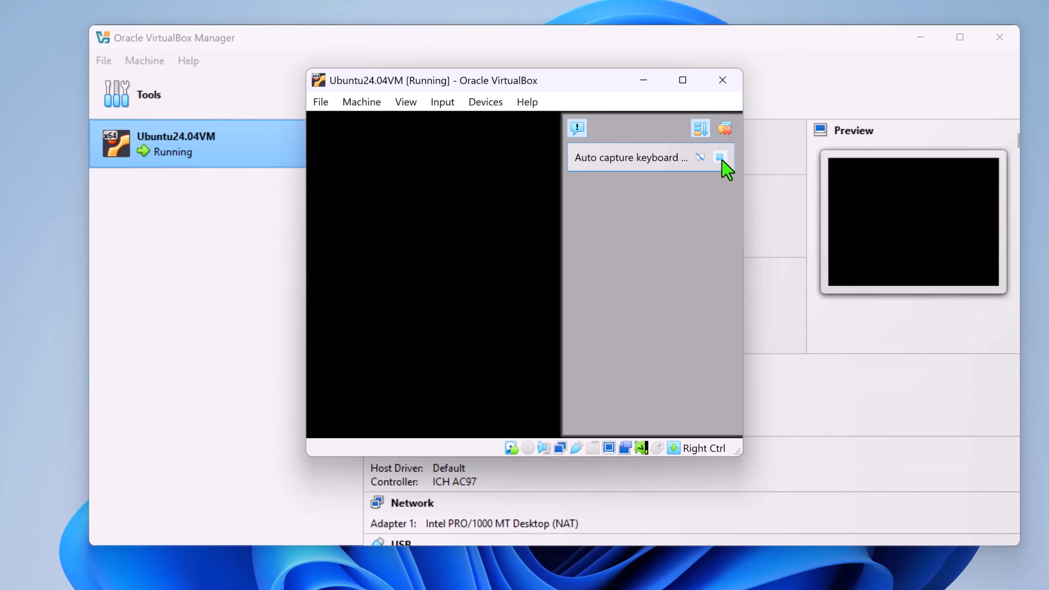
Dismiss the keyboard capture and mouse integration notifications and sign in to Ubuntu with the account password.
click(723, 158)
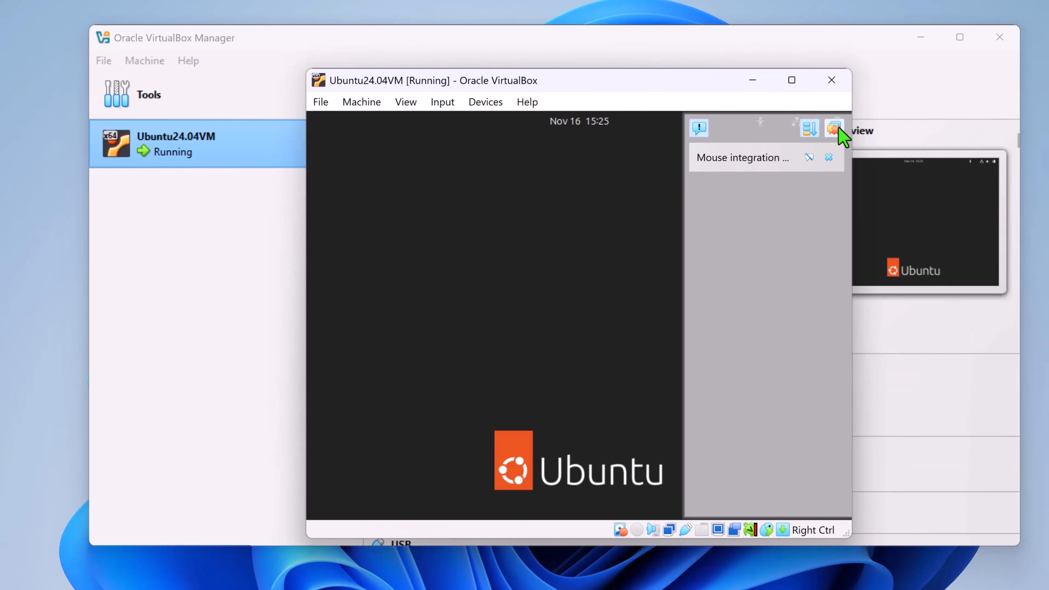
click(836, 130)
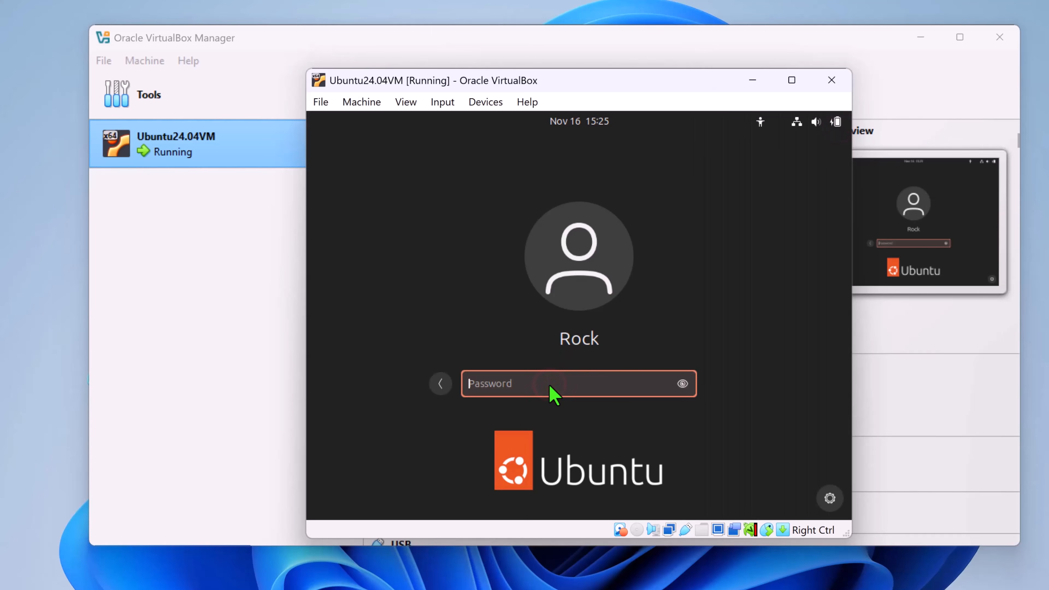
text(••••••)
key(Return)
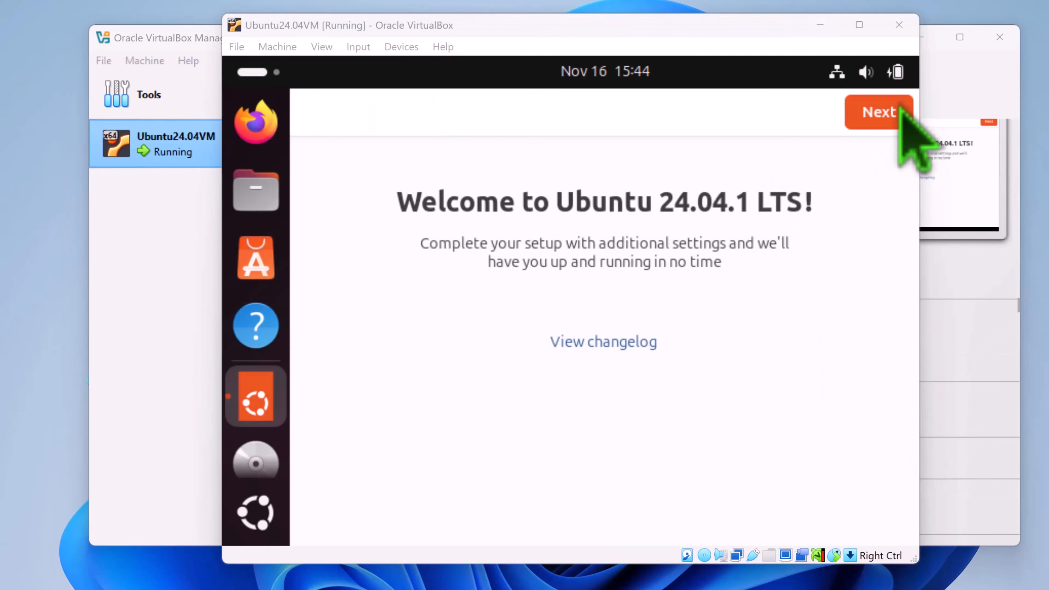
Continue past the welcome and Ubuntu Pro pages of the Ubuntu setup and maximize the virtual machine window.
click(875, 120)
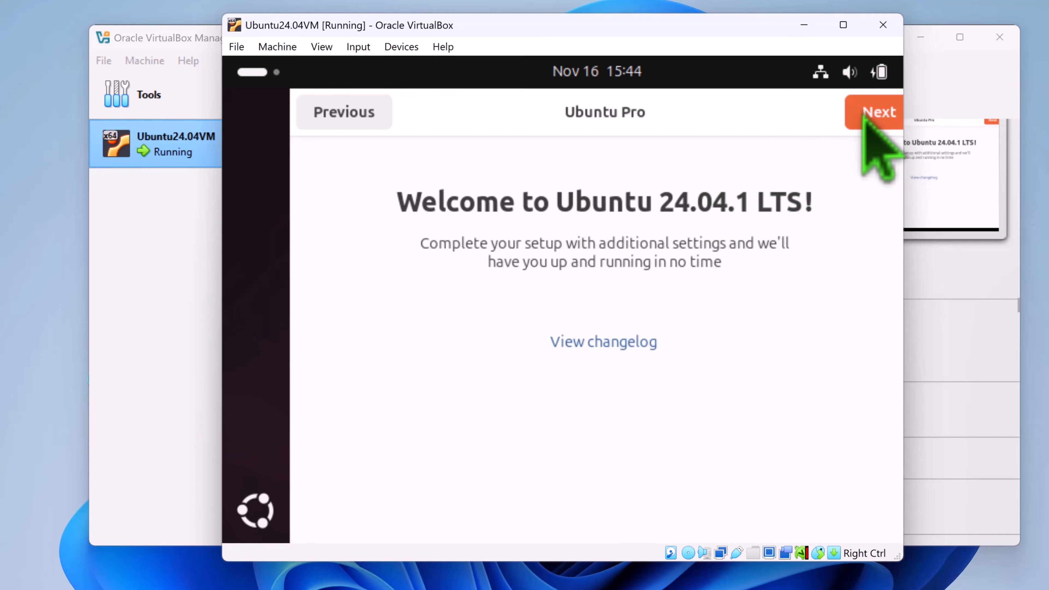
click(866, 117)
click(844, 25)
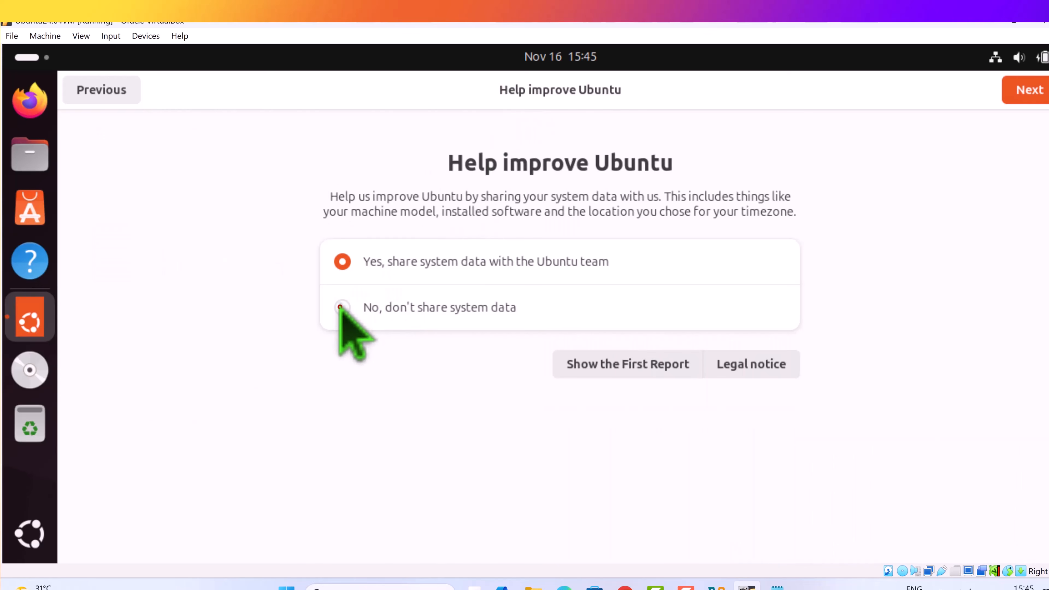
Choose not to share system data with the Ubuntu team and finish the initial Ubuntu setup.
click(346, 318)
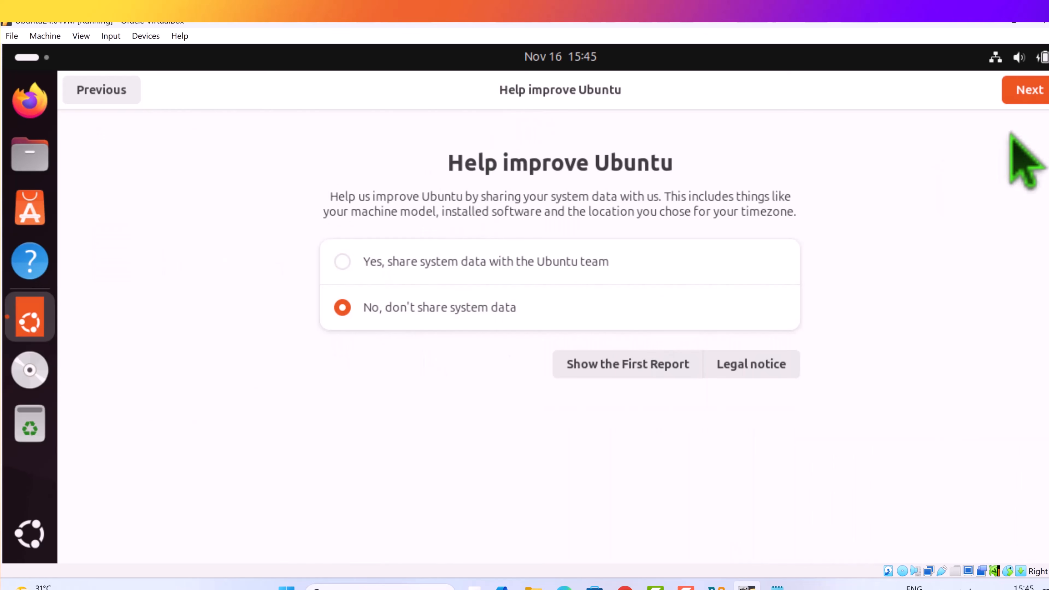
click(1019, 92)
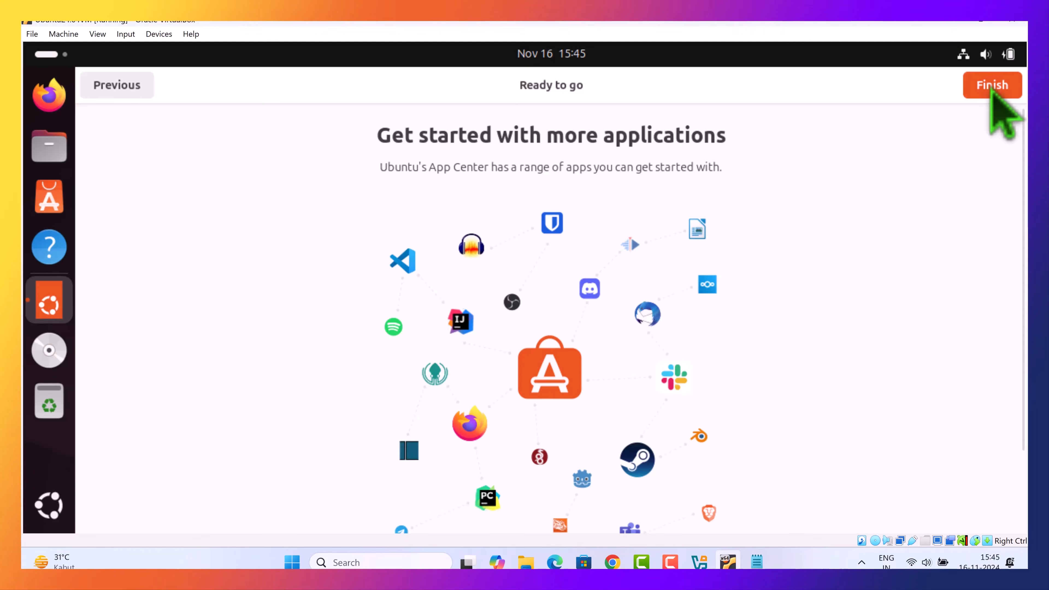
click(992, 87)
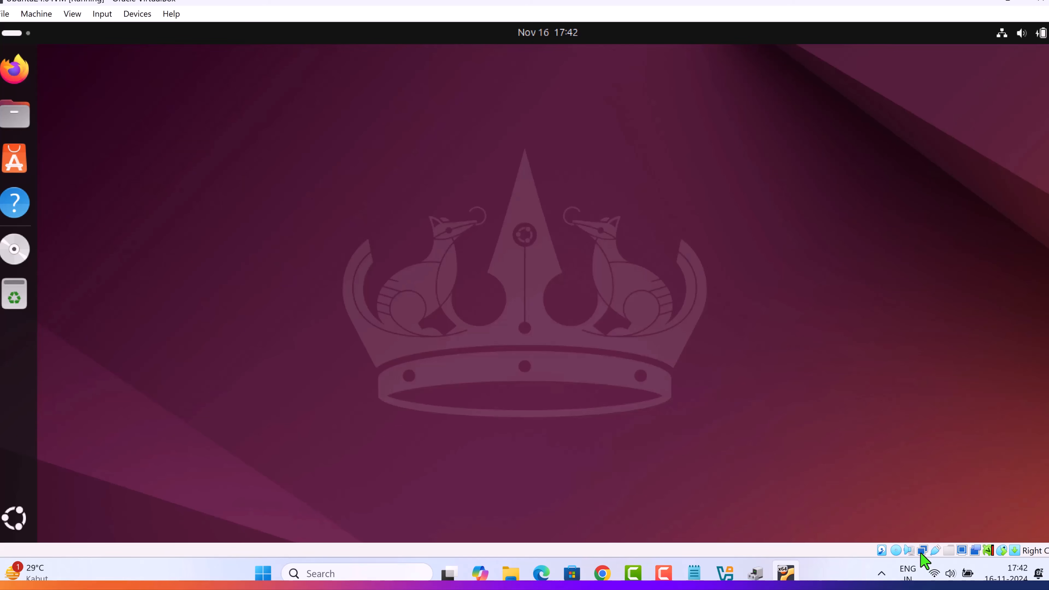
mouse_move(924, 558)
click(239, 519)
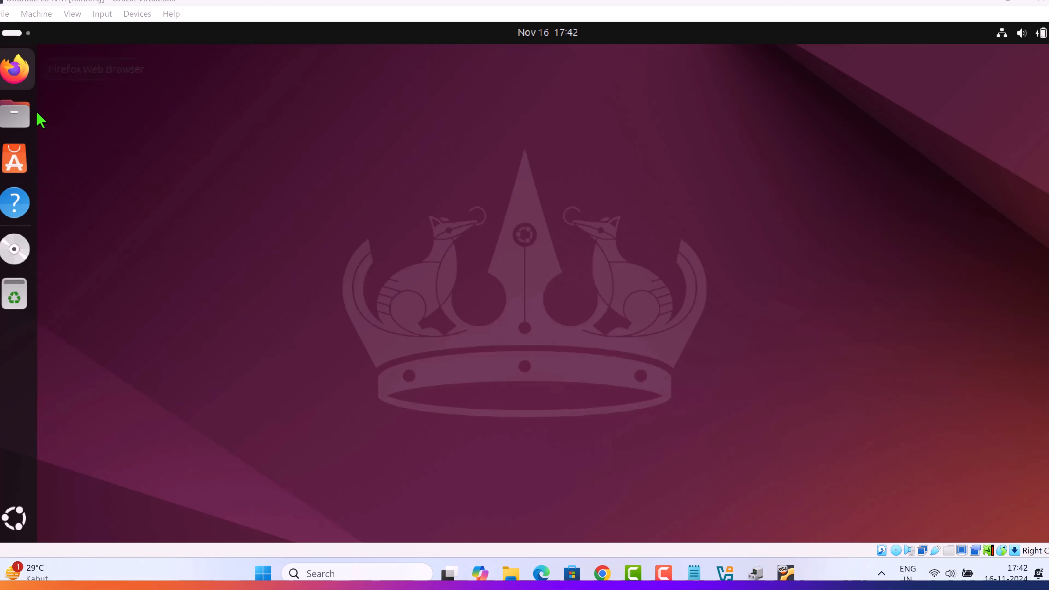
Open a Firefox window in Ubuntu and skip its introductory pages to reach the new tab page.
right_click(28, 79)
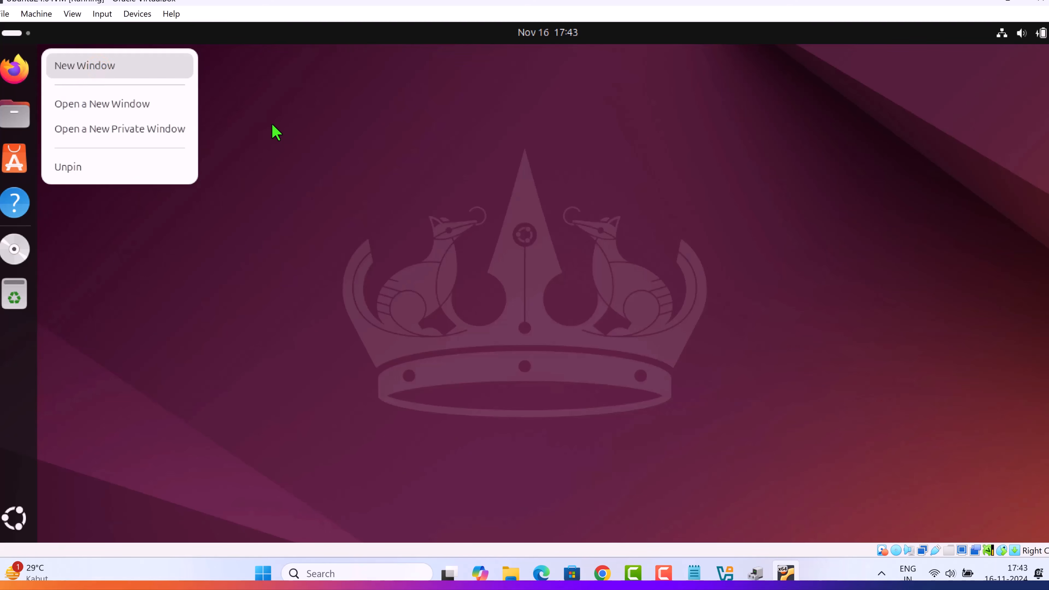
key(Down)
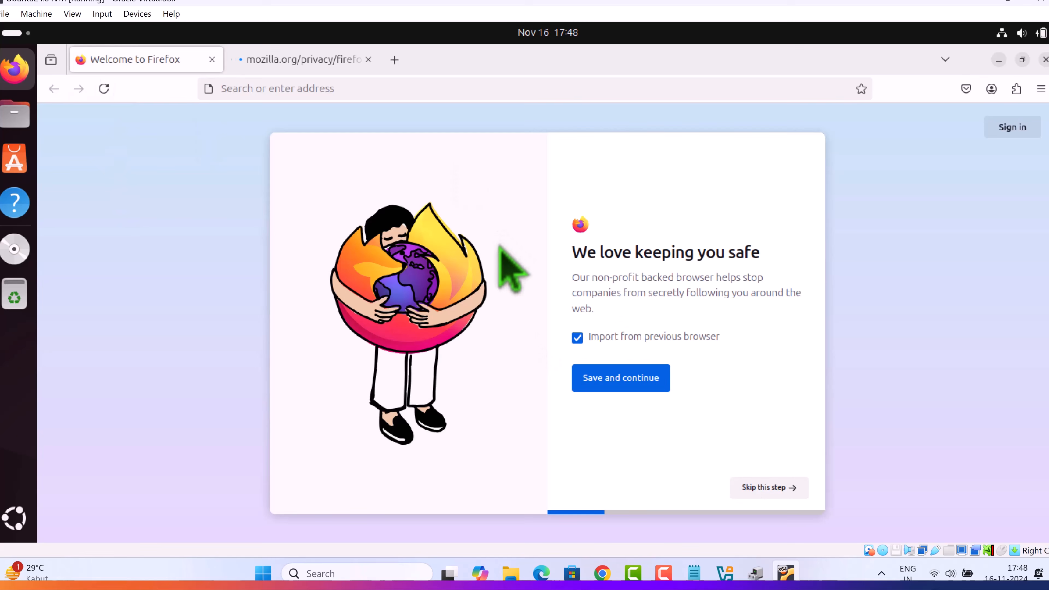
click(764, 488)
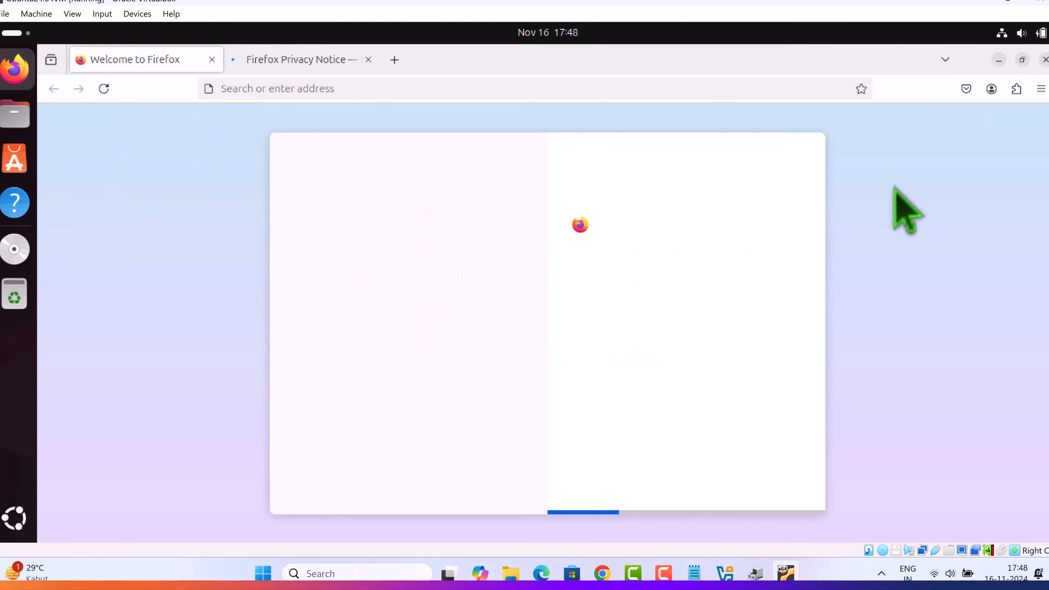
click(774, 487)
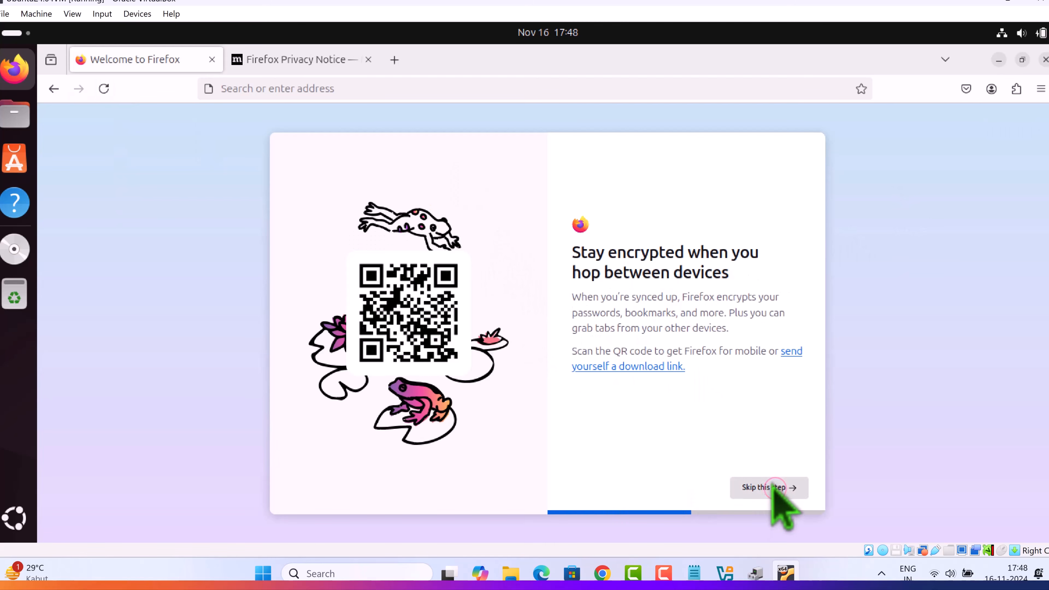
click(776, 488)
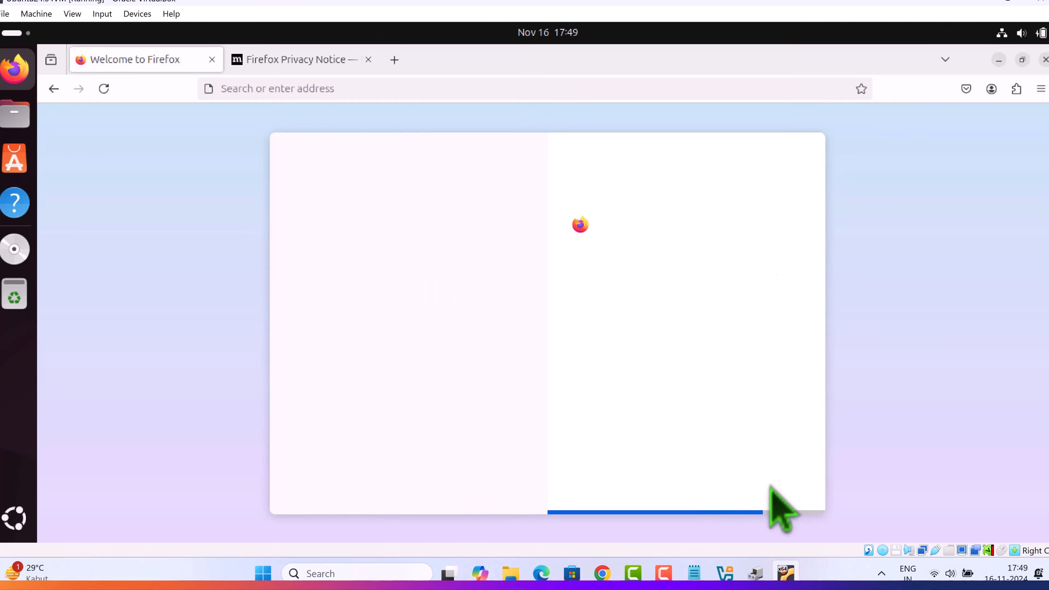
click(624, 374)
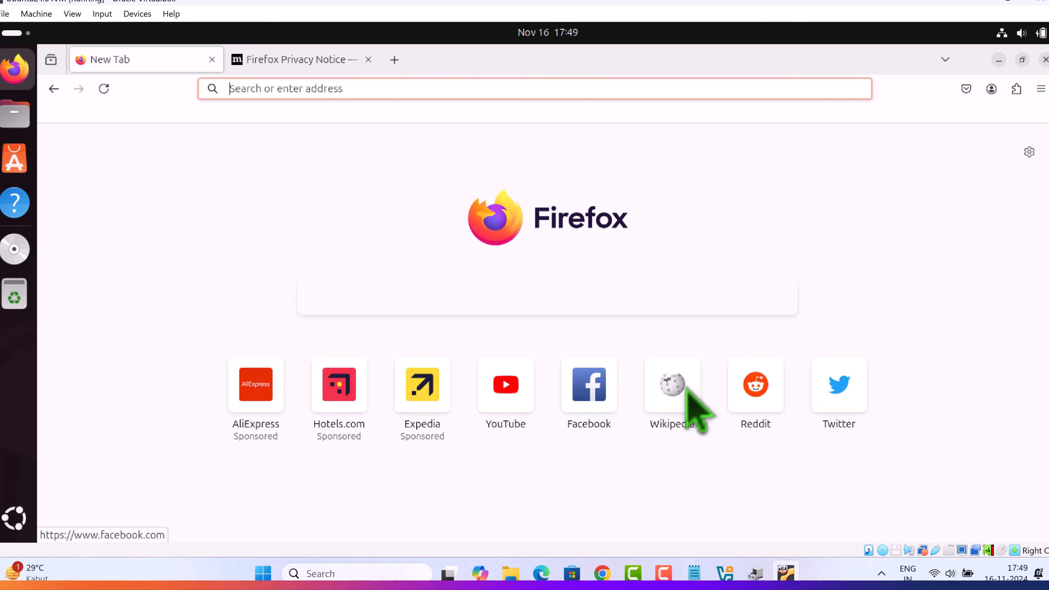
Open YouTube from the Firefox new tab page and search for "funnny clips".
click(516, 399)
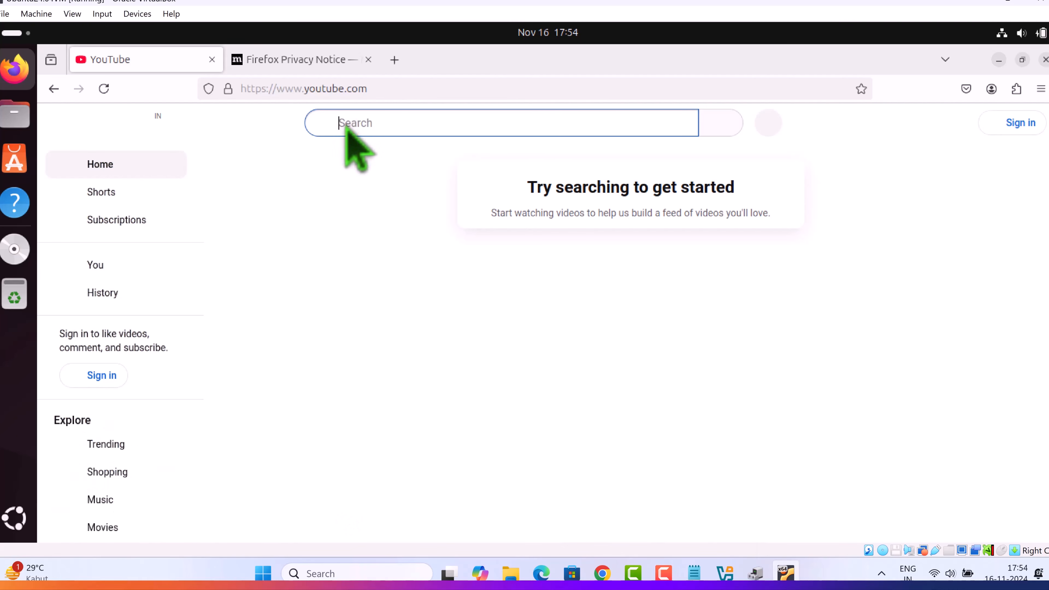
click(344, 124)
text(funny clips)
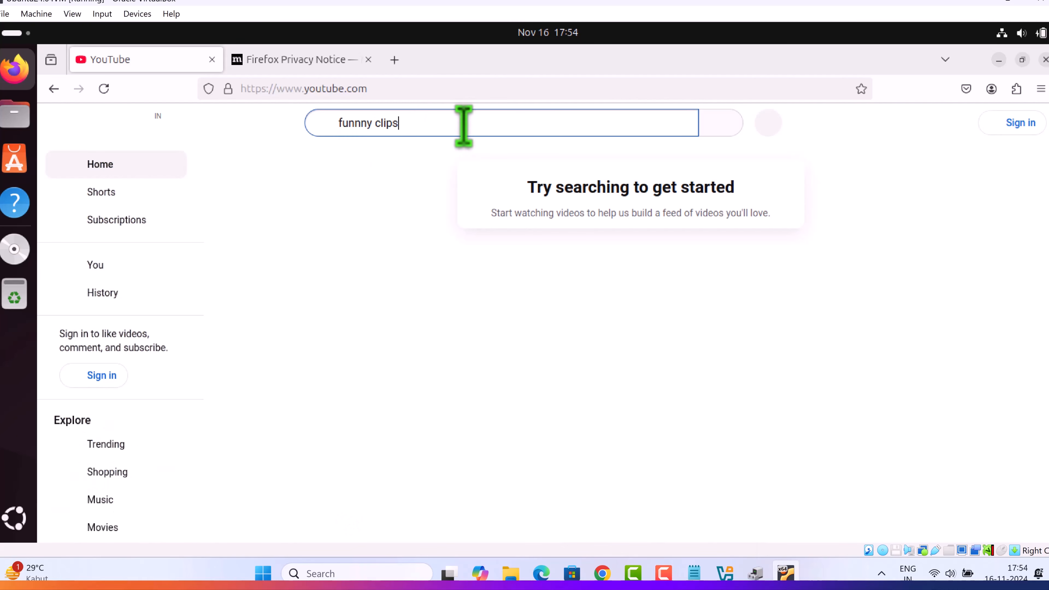
key(Return)
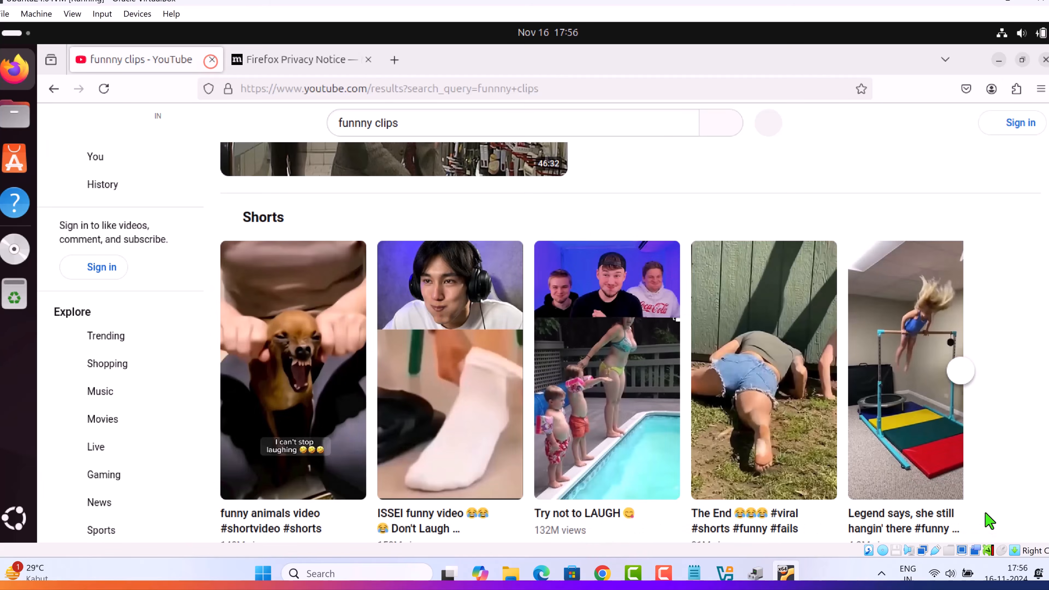
key(ctrl+w)
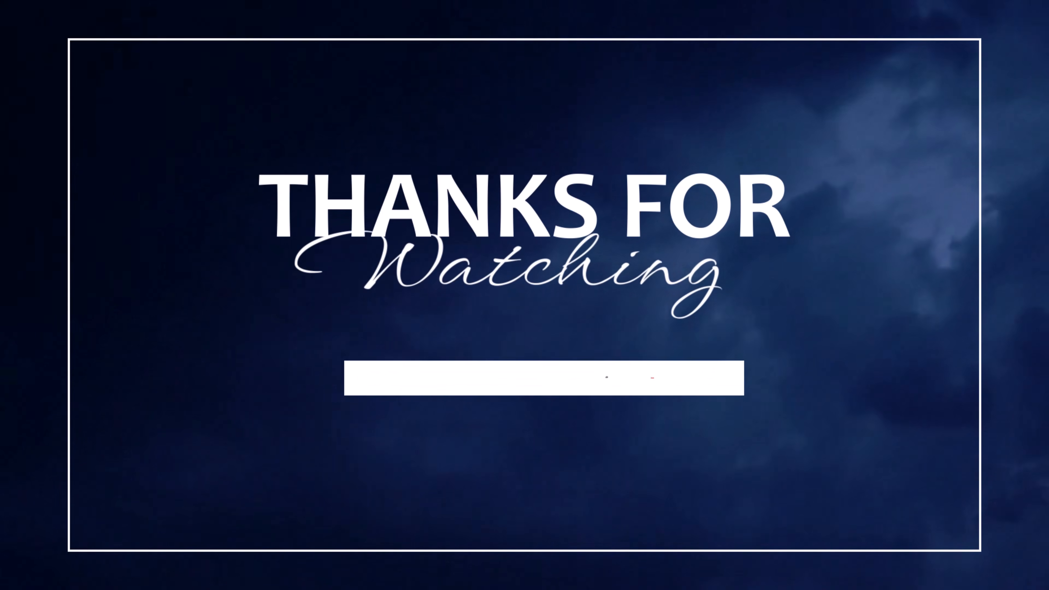